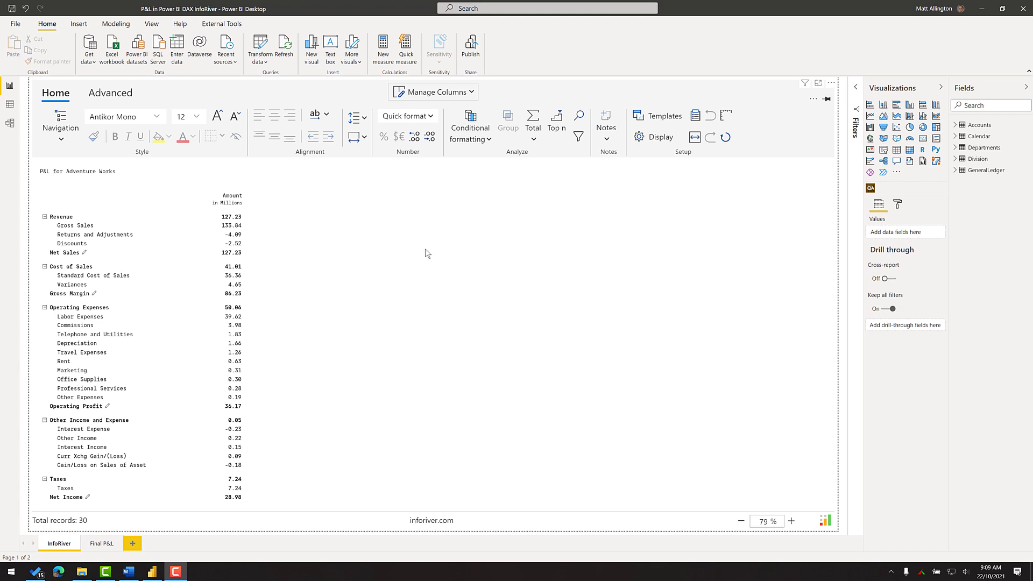
Change the InfoRiver report page's size type to Letter.
{"action": "left_click", "coordinate": [314, 201]}
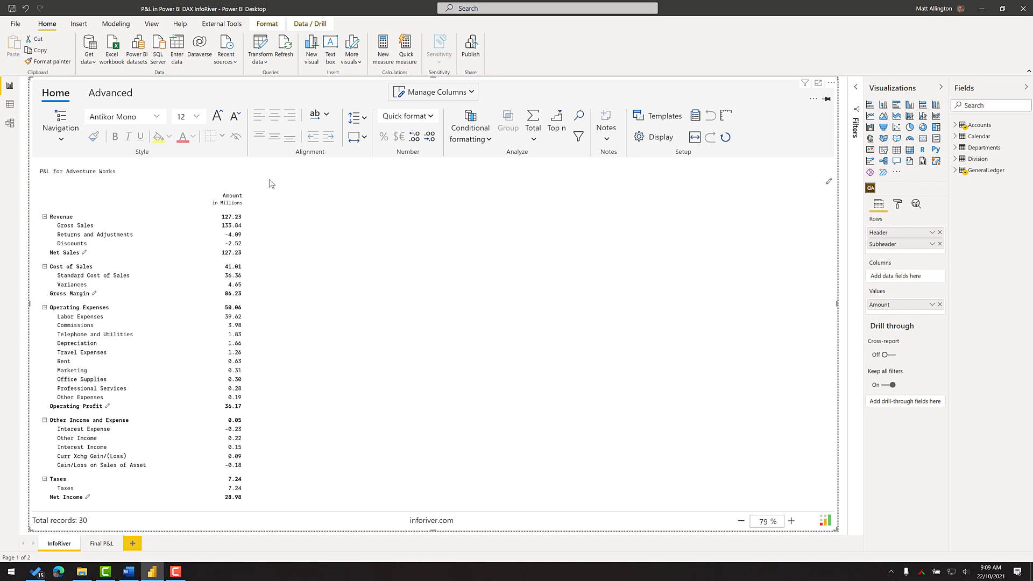
{"action": "left_click", "coordinate": [898, 205]}
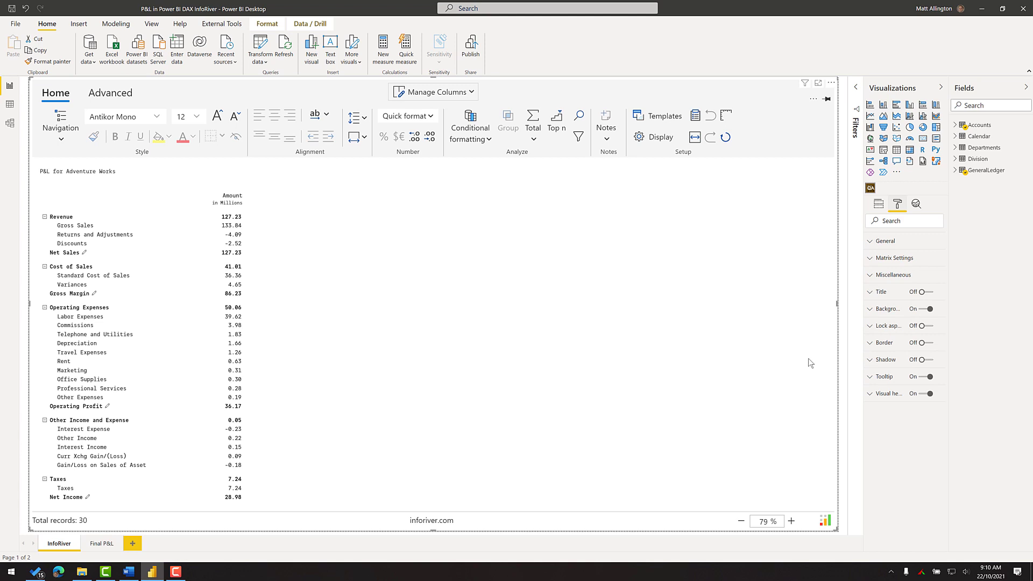
{"action": "left_click", "coordinate": [844, 111]}
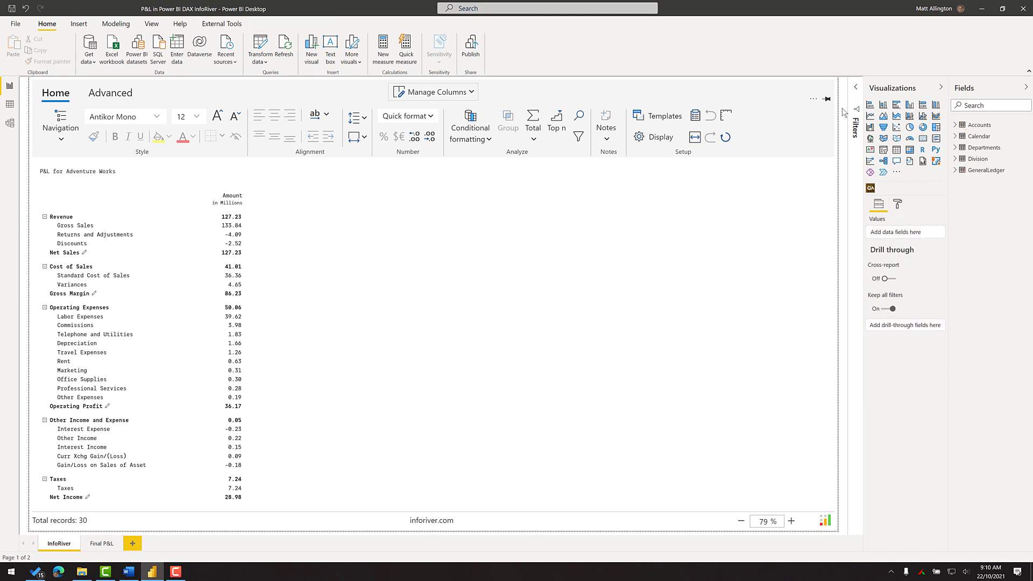
{"action": "left_click", "coordinate": [898, 205]}
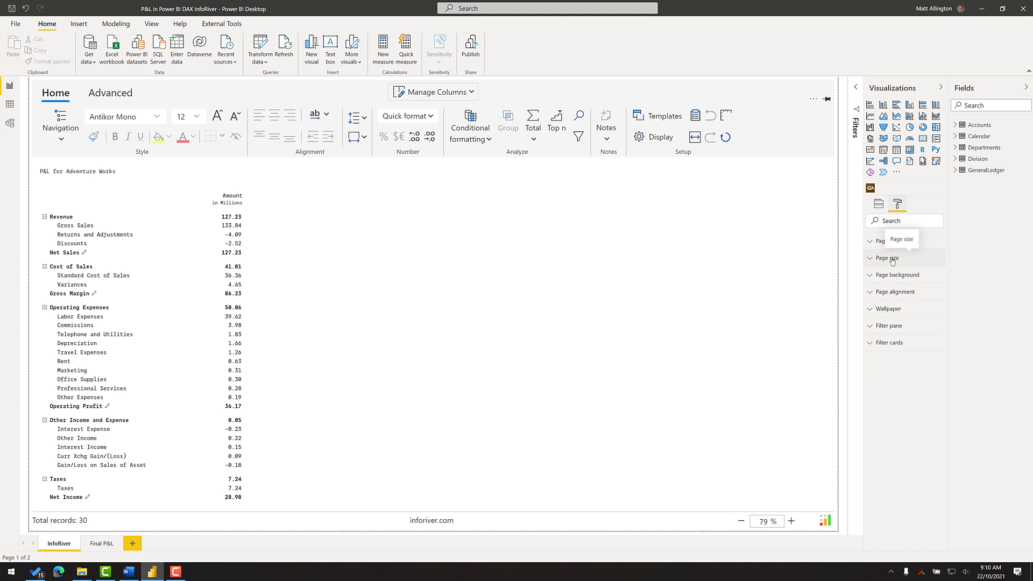
{"action": "left_click", "coordinate": [892, 259]}
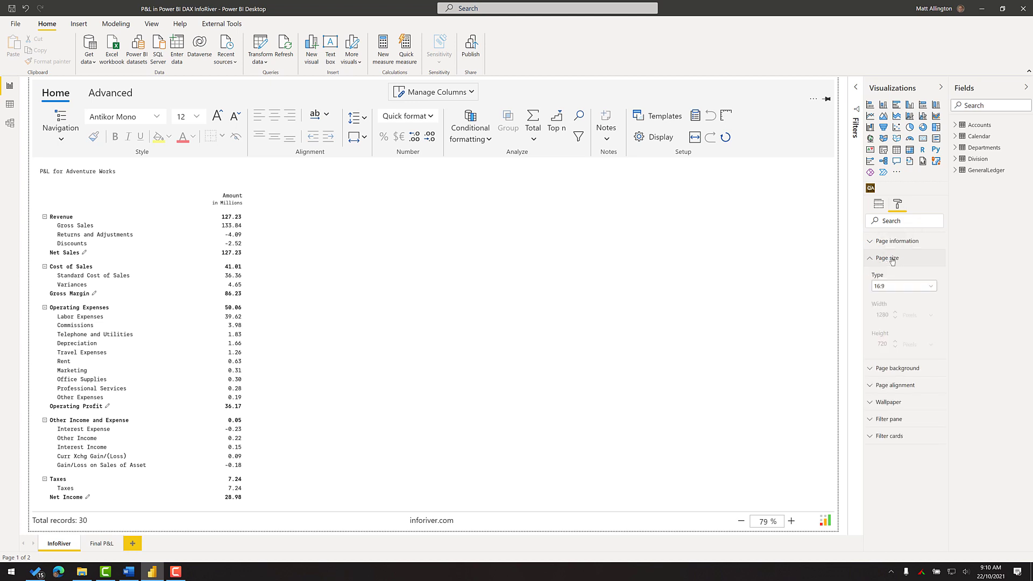
{"action": "left_click", "coordinate": [885, 288]}
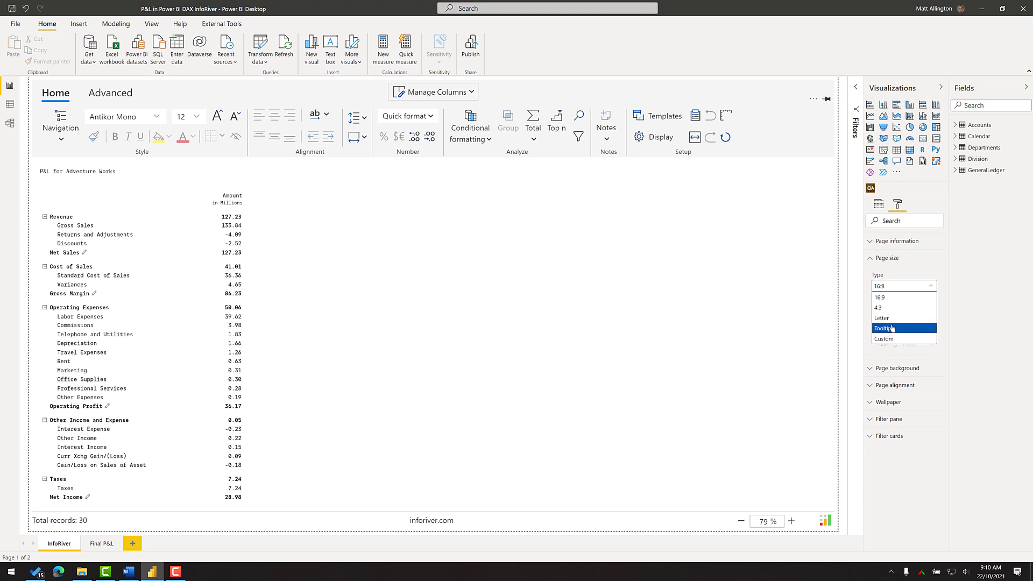
{"action": "left_click", "coordinate": [886, 318]}
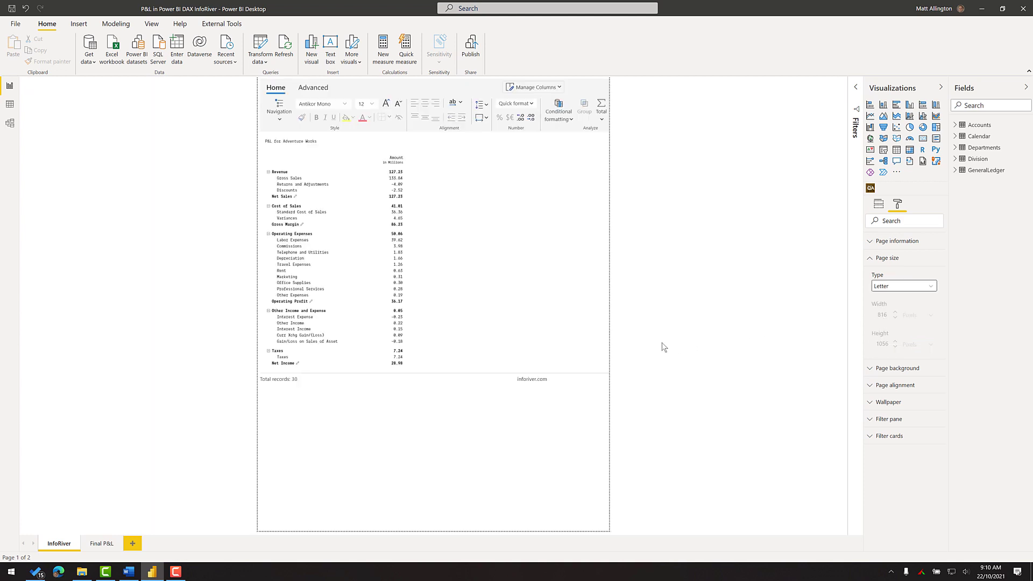
Extend the P&L visual down to the page's bottom edge and enlarge its contents so the whole statement still fits.
{"action": "left_click", "coordinate": [499, 330]}
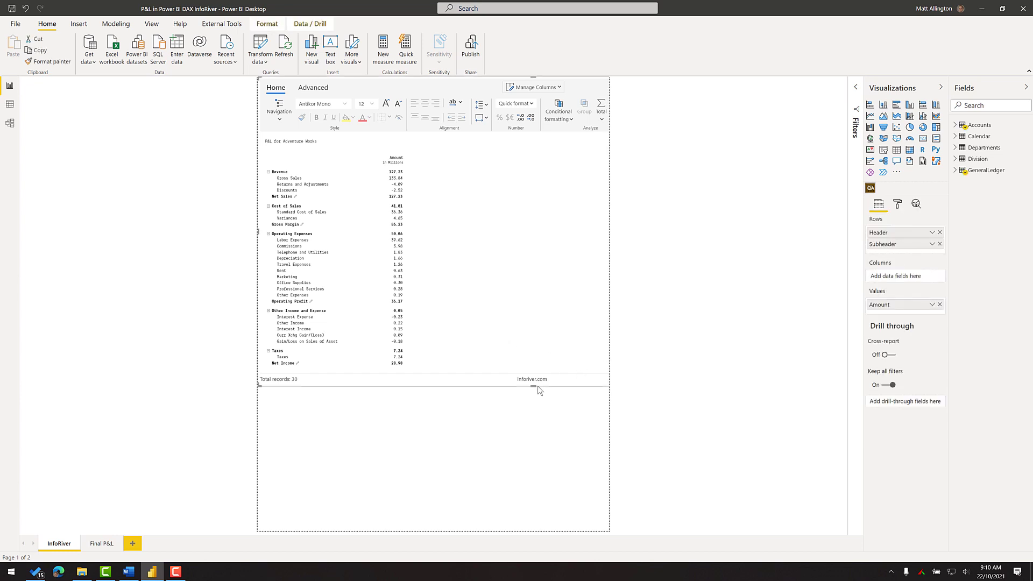
{"action": "left_click_drag", "start_coordinate": [534, 386], "coordinate": [553, 532]}
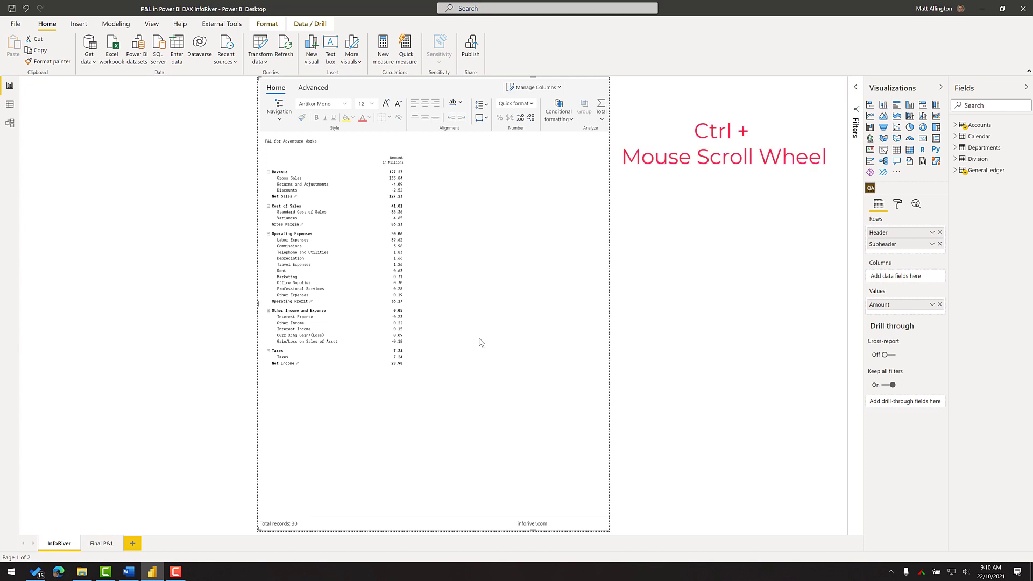
{"action": "scroll", "coordinate": [481, 343], "scroll_direction": "up", "scroll_amount": 3}
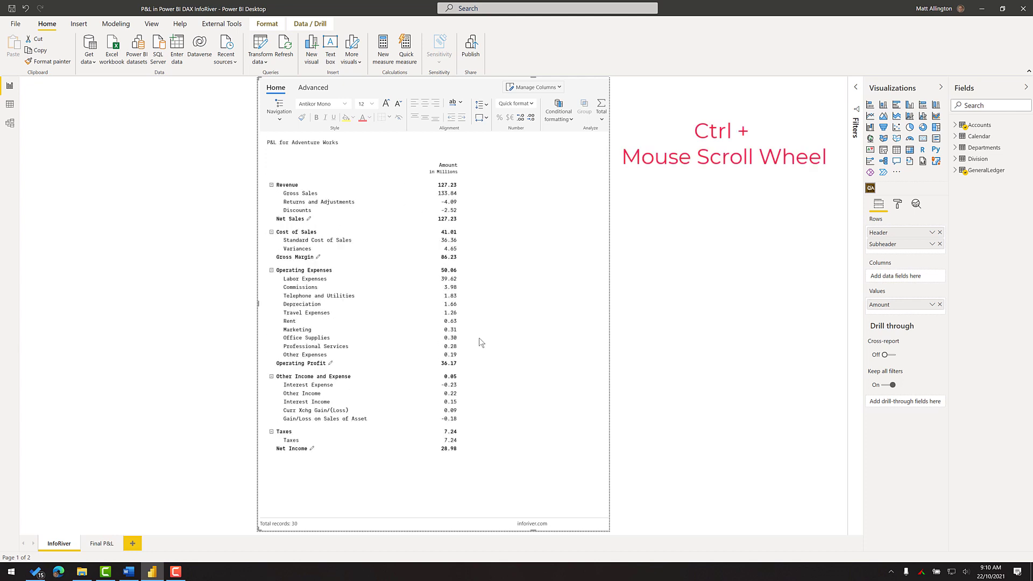
{"action": "scroll", "coordinate": [481, 343], "scroll_direction": "up", "scroll_amount": 2}
{"action": "scroll", "coordinate": [481, 343], "scroll_direction": "up", "scroll_amount": 2, "text": "ctrl"}
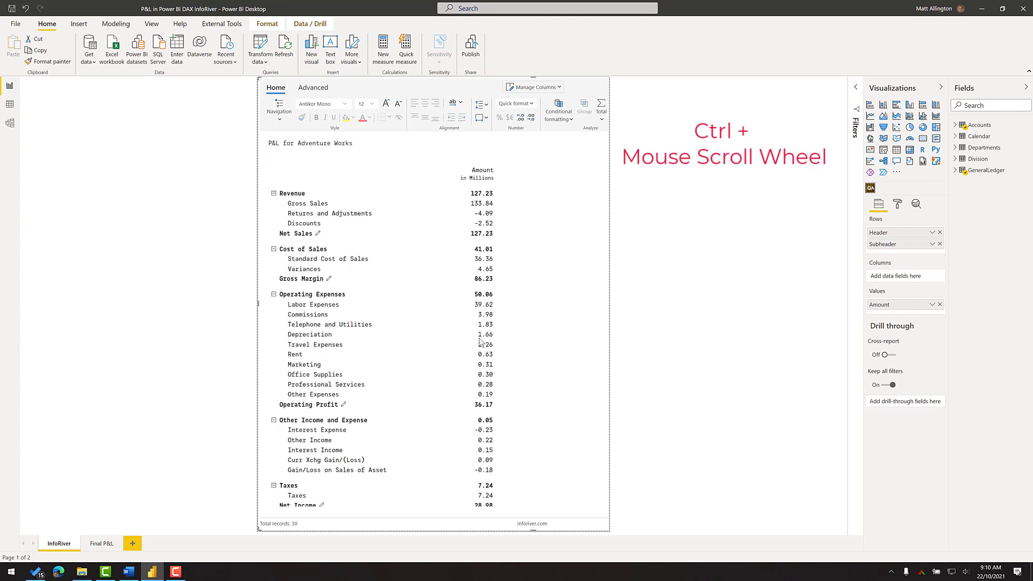
{"action": "scroll", "coordinate": [481, 342], "scroll_direction": "down", "scroll_amount": 1}
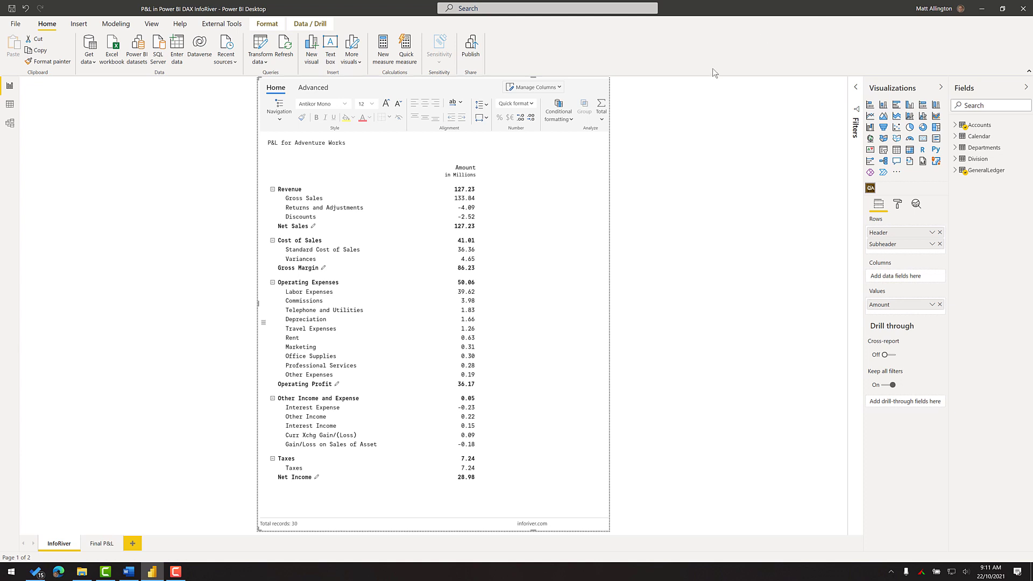
Try moving the P&L visual toward the page's lower right area and undo the move.
{"action": "key", "text": "F10"}
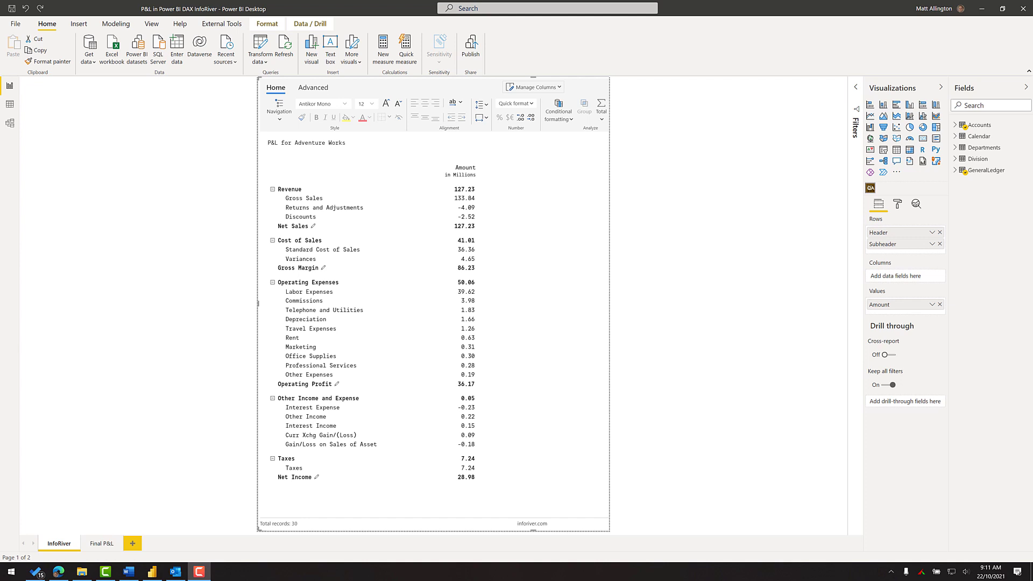
{"action": "left_click", "coordinate": [266, 86]}
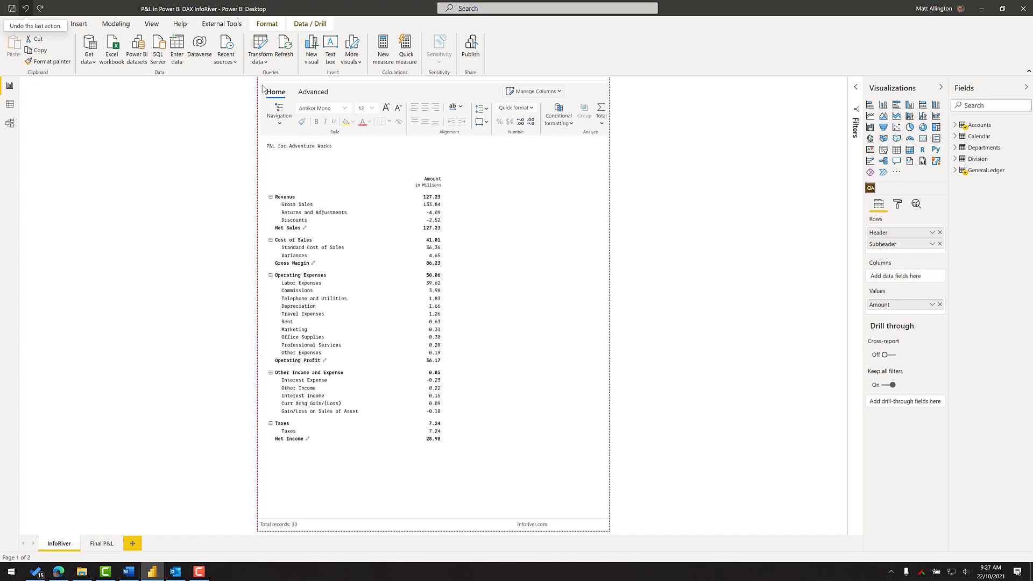
{"action": "left_click_drag", "start_coordinate": [263, 89], "coordinate": [538, 217]}
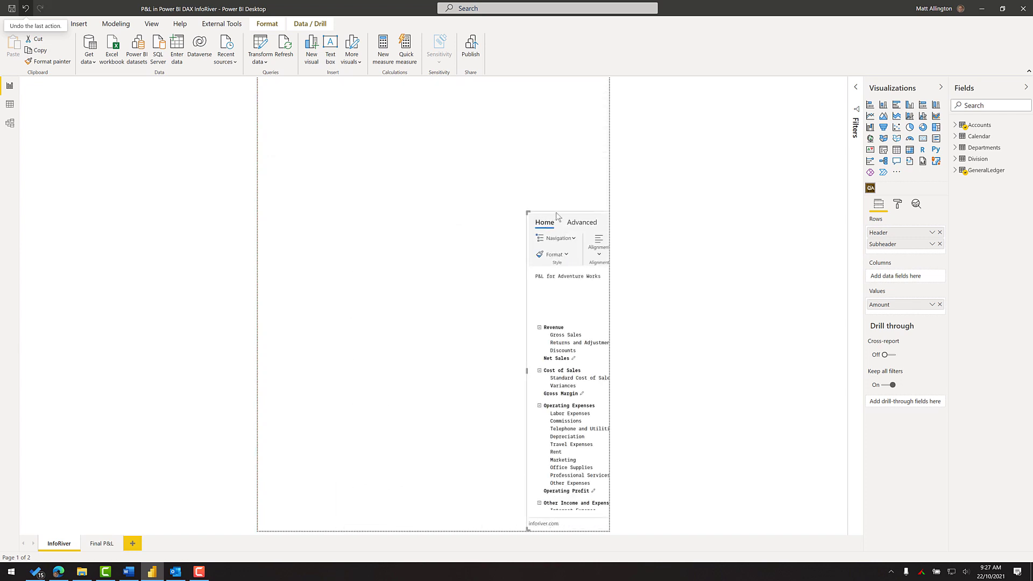
{"action": "key", "text": "ctrl+z"}
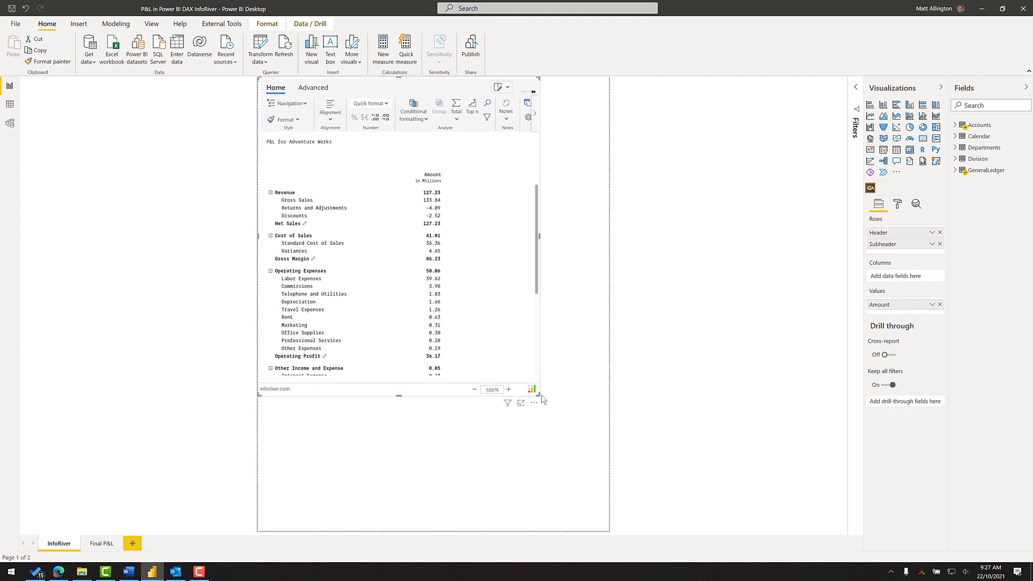
Resize the P&L visual from its lower right corner so it fills the whole Letter page.
{"action": "left_click_drag", "start_coordinate": [538, 395], "coordinate": [612, 544]}
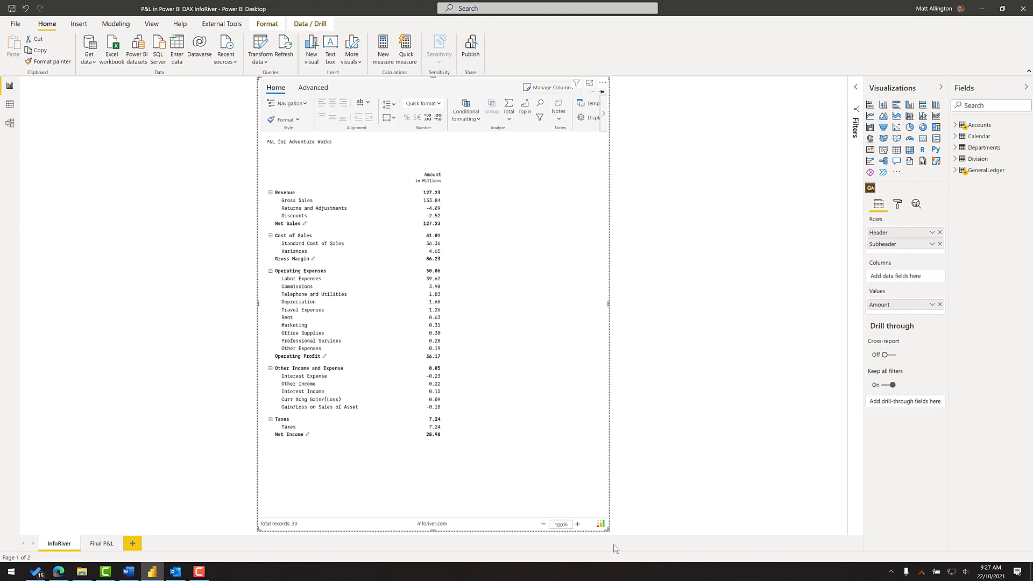
{"action": "key", "text": "F10"}
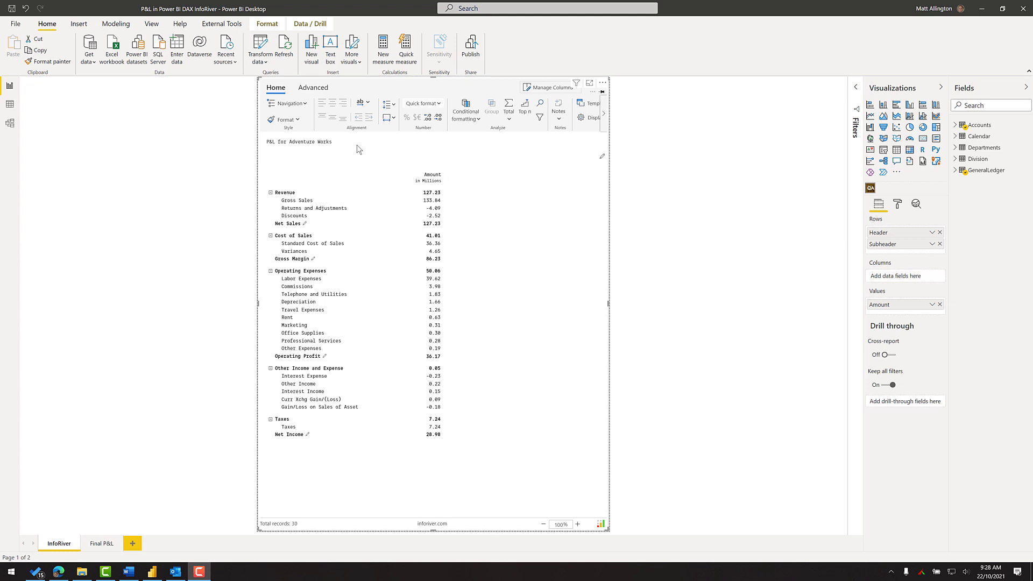
Change the visual's header layout to Right Column Split and accept the layout change.
{"action": "left_click", "coordinate": [321, 146]}
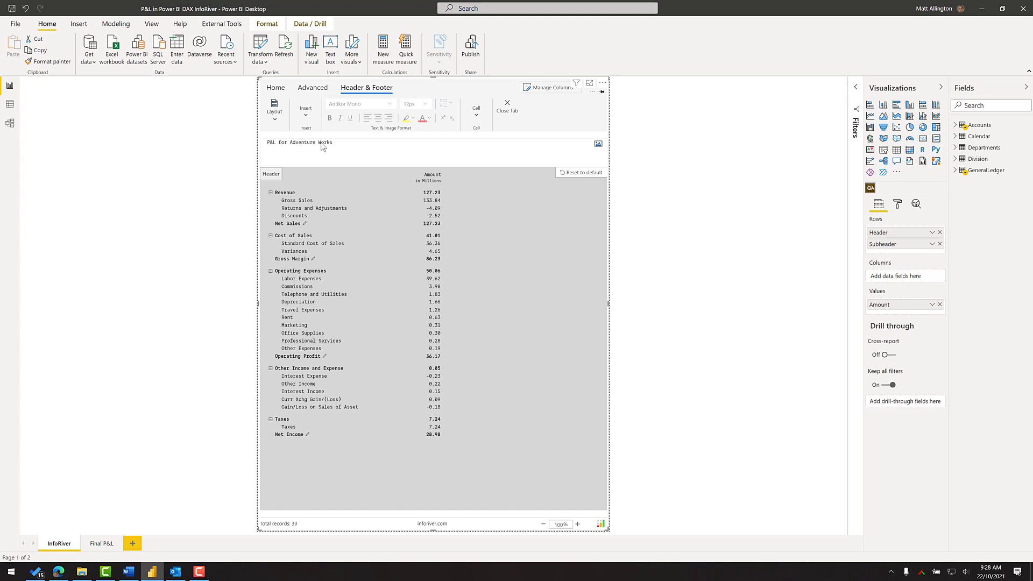
{"action": "left_click", "coordinate": [277, 121]}
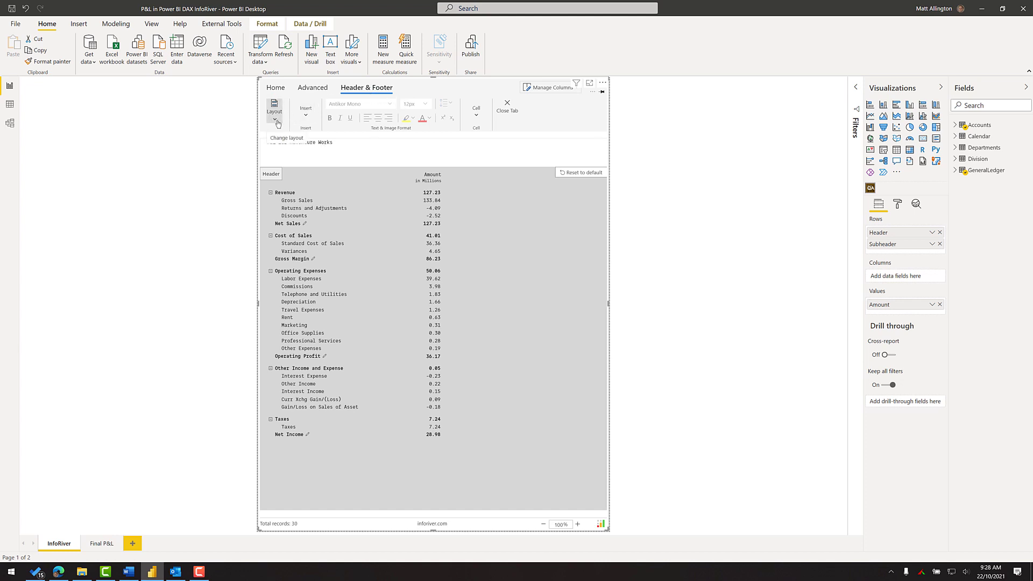
{"action": "mouse_move", "coordinate": [284, 131]}
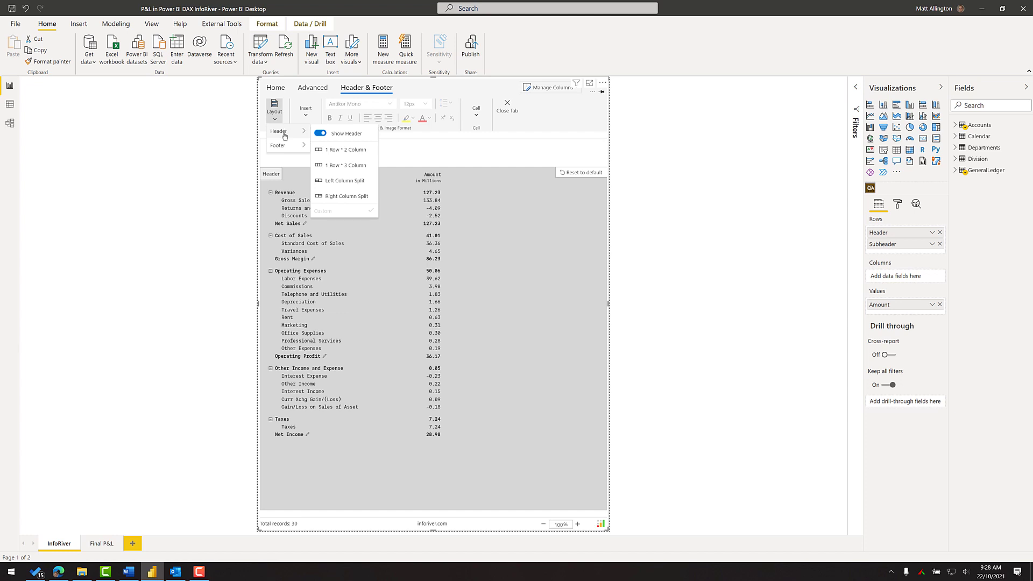
{"action": "left_click", "coordinate": [347, 197]}
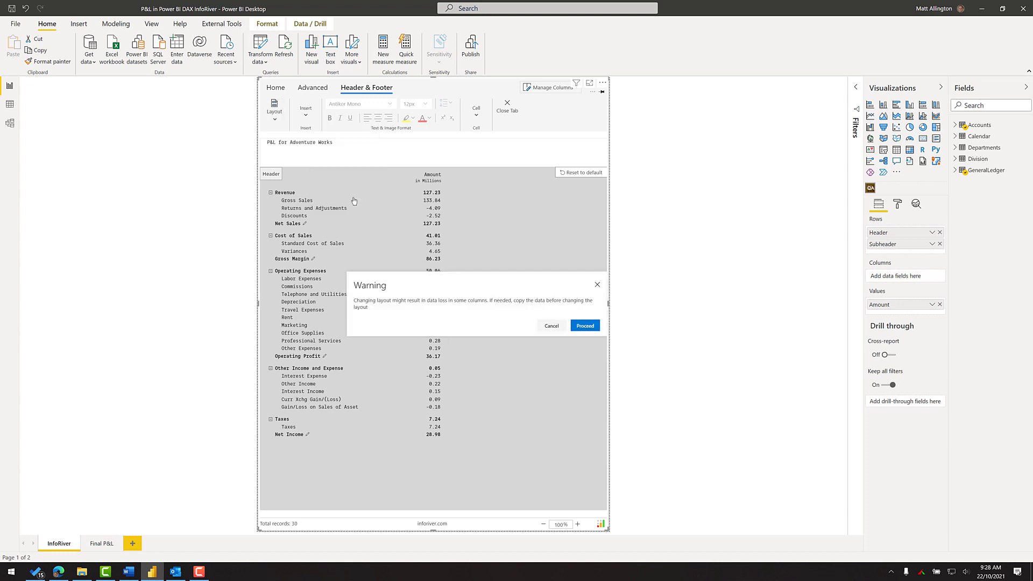
{"action": "left_click", "coordinate": [578, 329]}
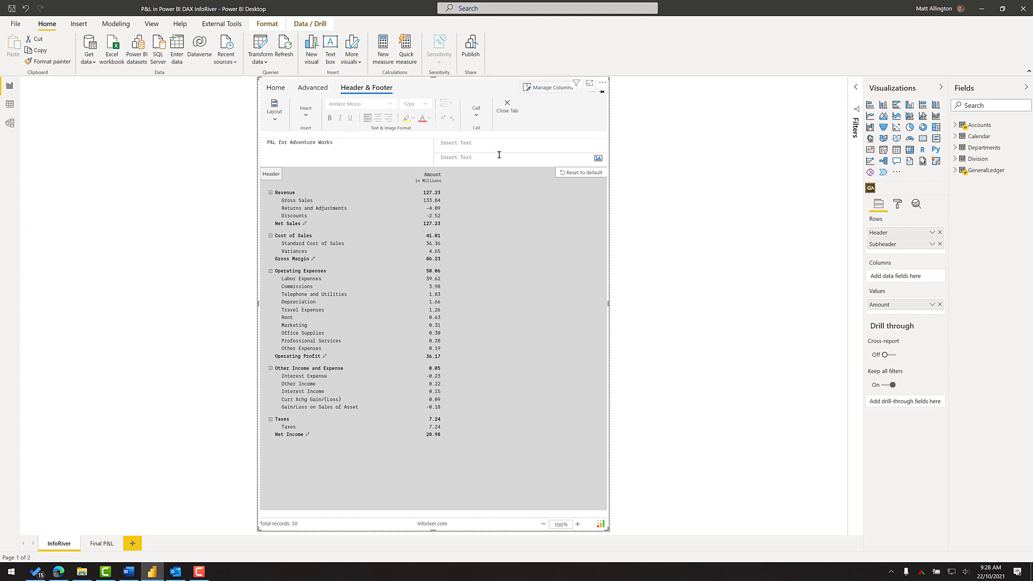
Move the title text "P&L for Adventure Works" from the left header cell to the upper right header cell.
{"action": "left_click_drag", "start_coordinate": [334, 143], "coordinate": [224, 131]}
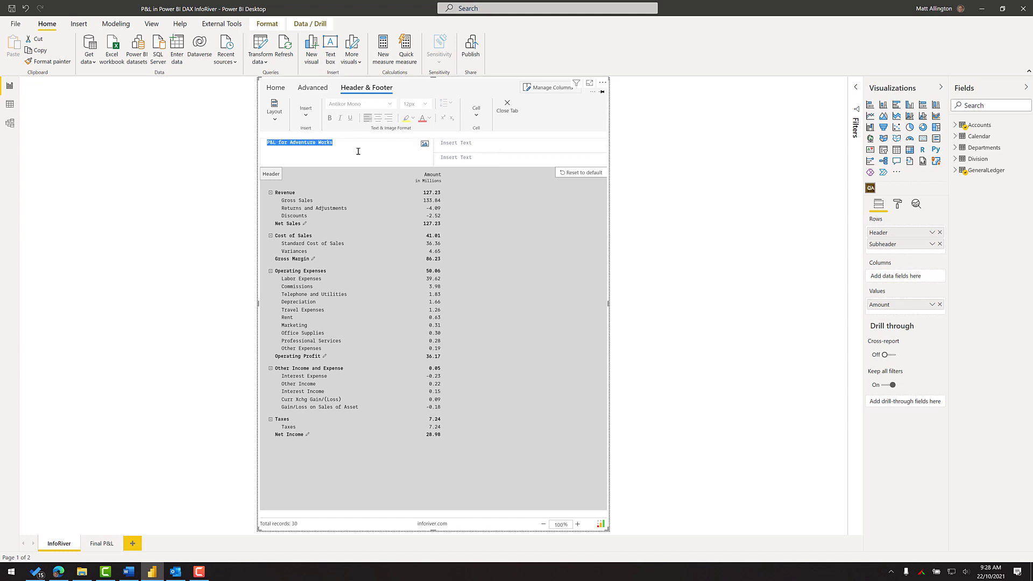
{"action": "key", "text": "ctrl+x"}
{"action": "left_click", "coordinate": [482, 144]}
{"action": "key", "text": "ctrl+v"}
Turn the left header cell into a picture container and upload the blue Adventure Works logo PNG into it.
{"action": "left_click", "coordinate": [307, 145]}
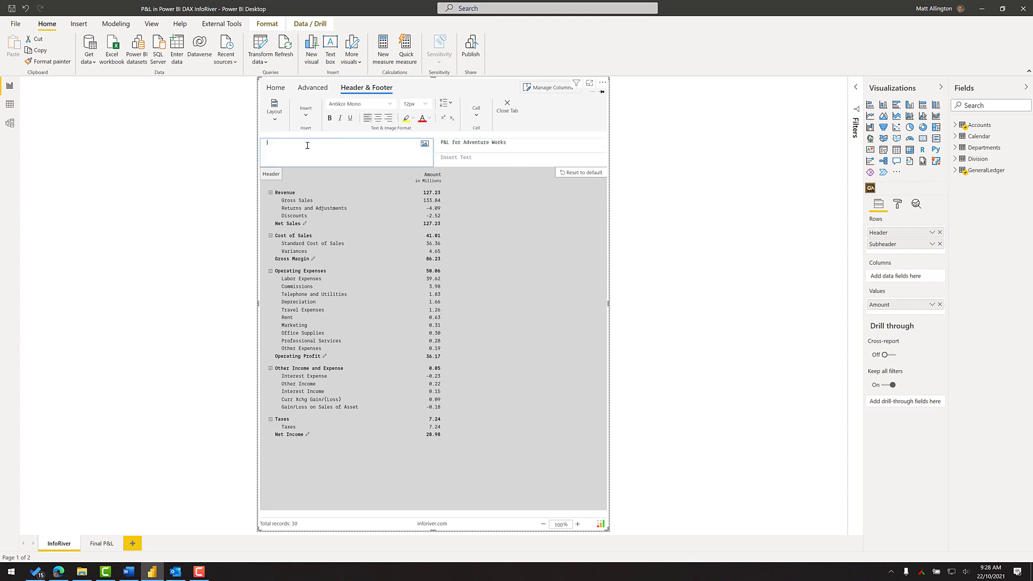
{"action": "left_click", "coordinate": [425, 144]}
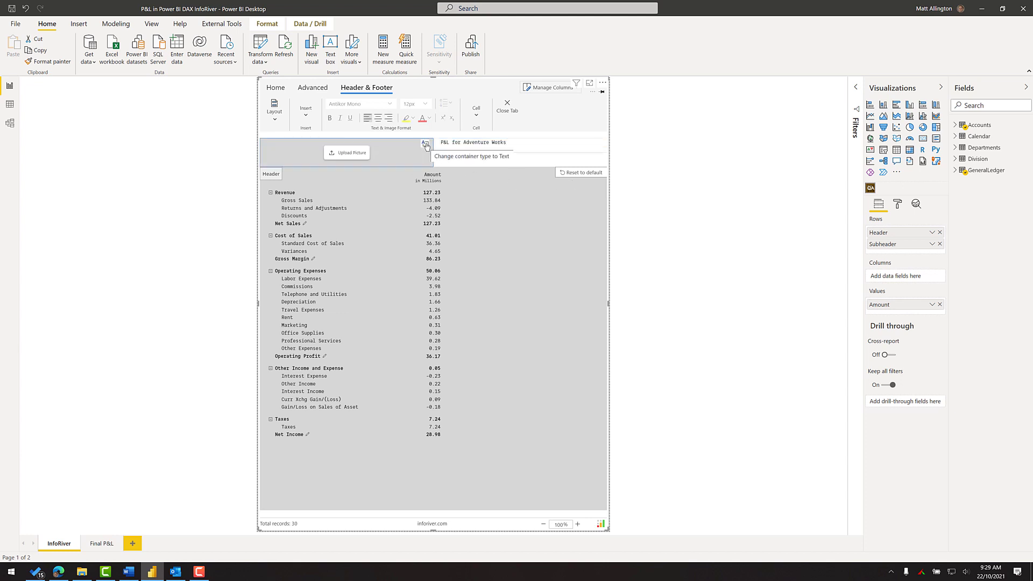
{"action": "left_click", "coordinate": [350, 154]}
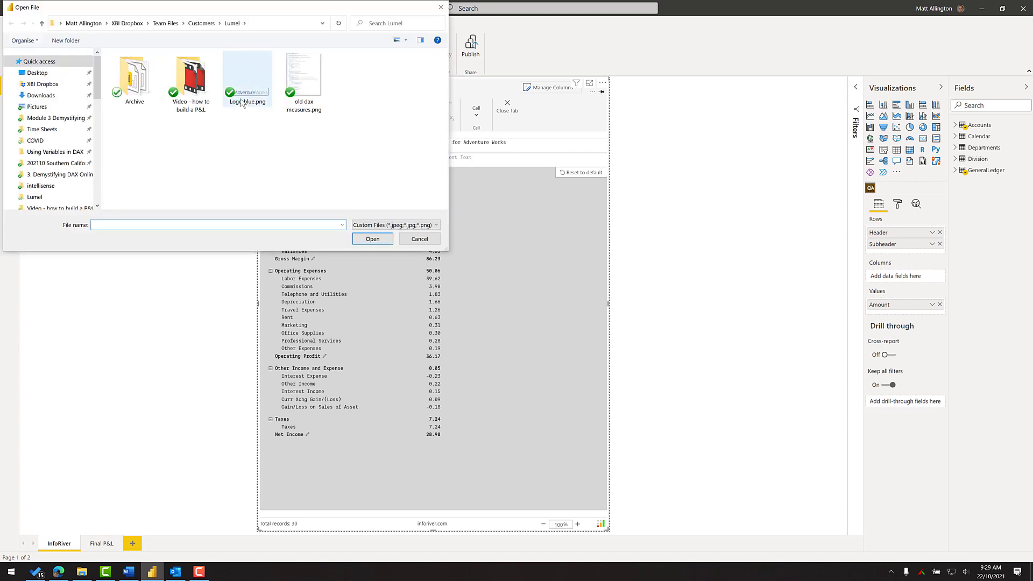
{"action": "left_click", "coordinate": [247, 81]}
{"action": "left_click", "coordinate": [383, 238]}
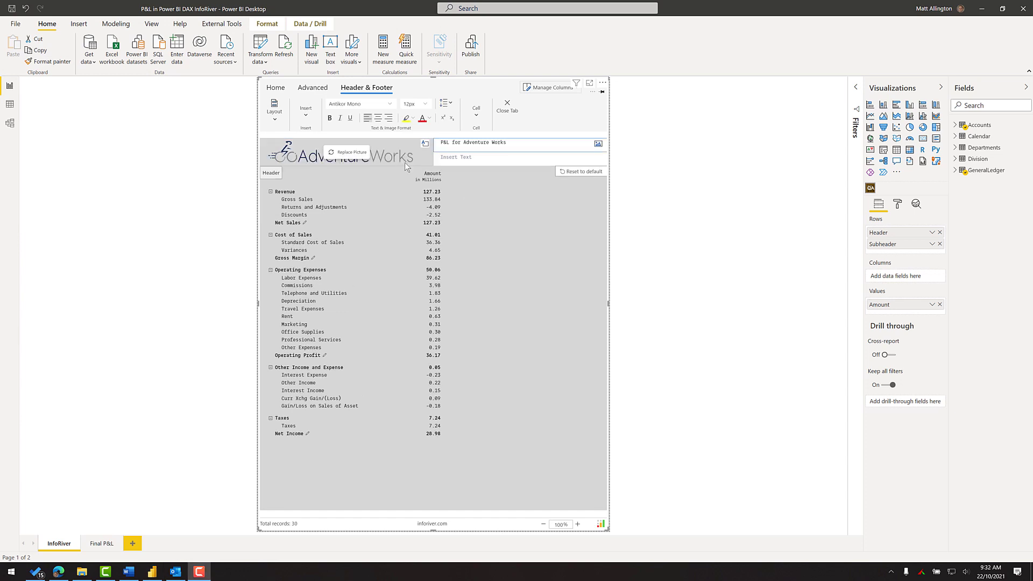
Delete the upper right header text, enter "Profit and Loss Statement" in the lower right header cell, and leave header editing.
{"action": "left_click", "coordinate": [503, 142]}
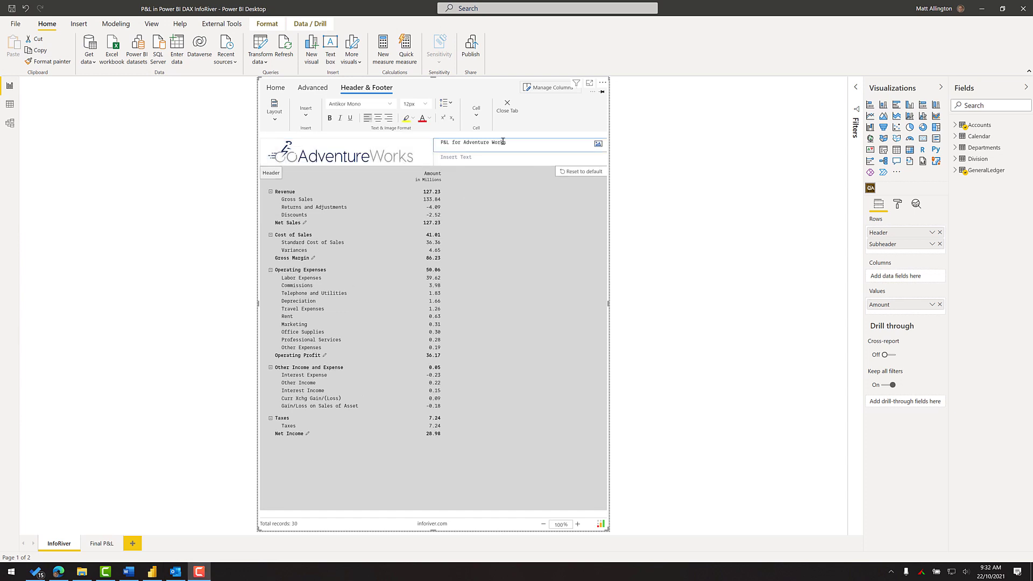
{"action": "left_click_drag", "start_coordinate": [502, 143], "coordinate": [437, 148]}
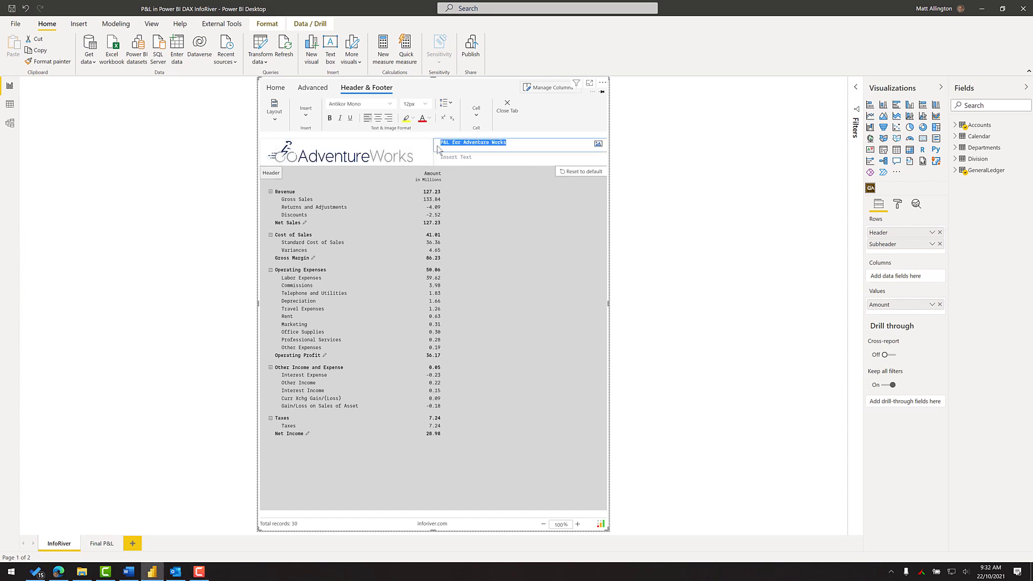
{"action": "key", "text": "BackSpace"}
{"action": "left_click", "coordinate": [470, 161]}
{"action": "type", "text": "Prof"}
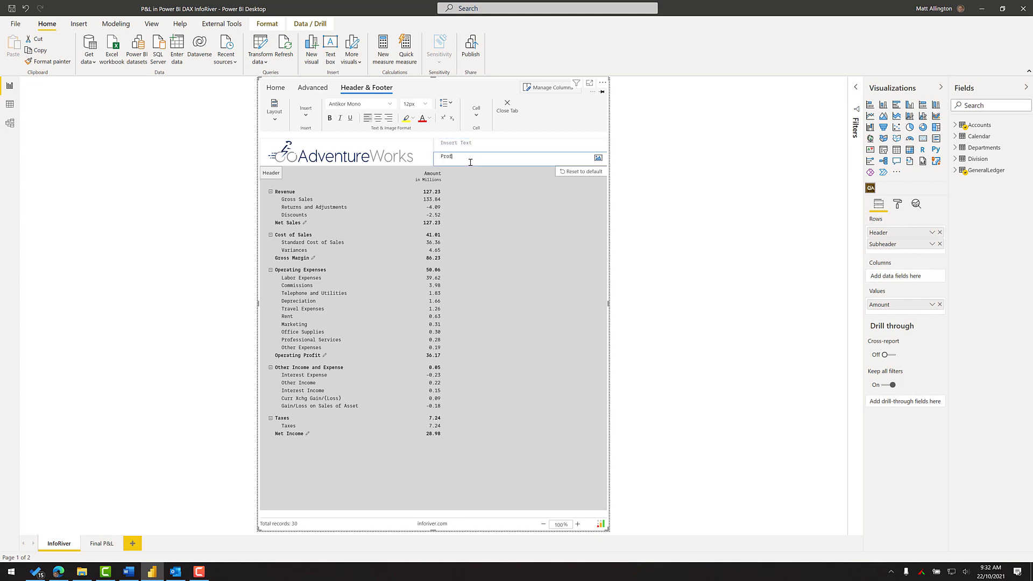
{"action": "type", "text": "it and Loss Statement"}
{"action": "left_click", "coordinate": [660, 305]}
{"action": "left_click", "coordinate": [587, 244]}
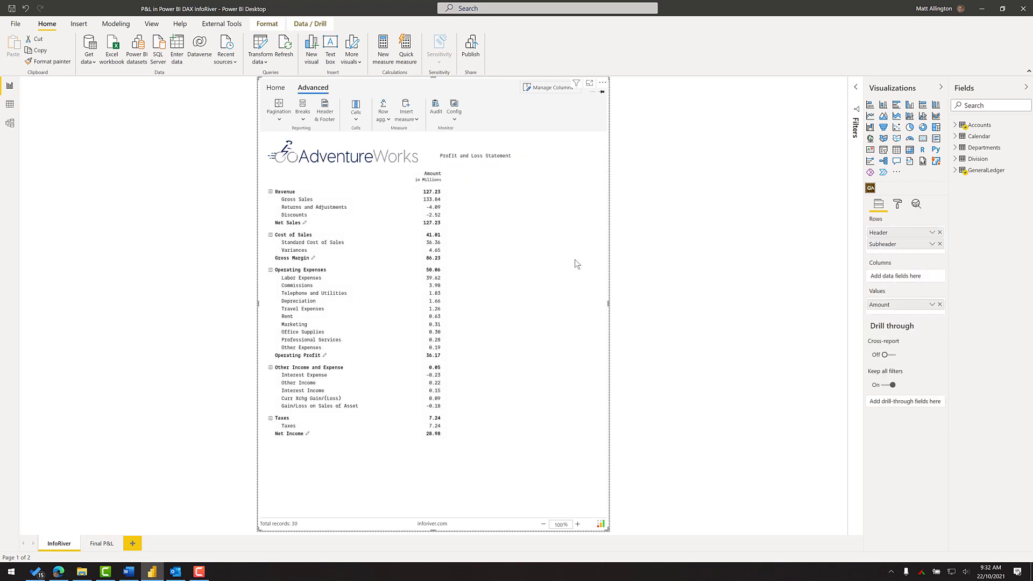
Set the font size of the header text "Profit and Loss Statement" to 16px.
{"action": "left_click", "coordinate": [492, 157]}
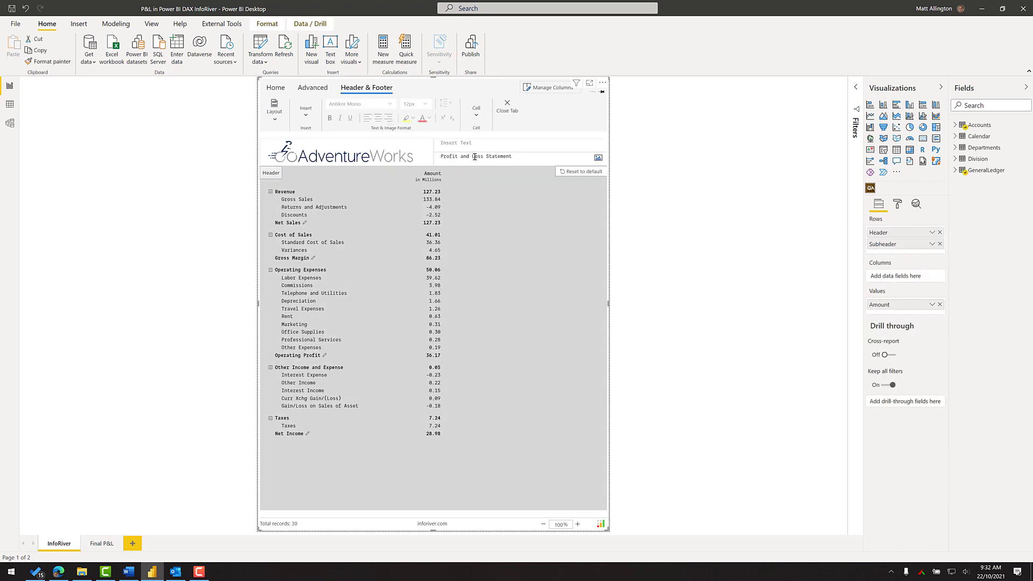
{"action": "left_click_drag", "start_coordinate": [512, 157], "coordinate": [328, 157]}
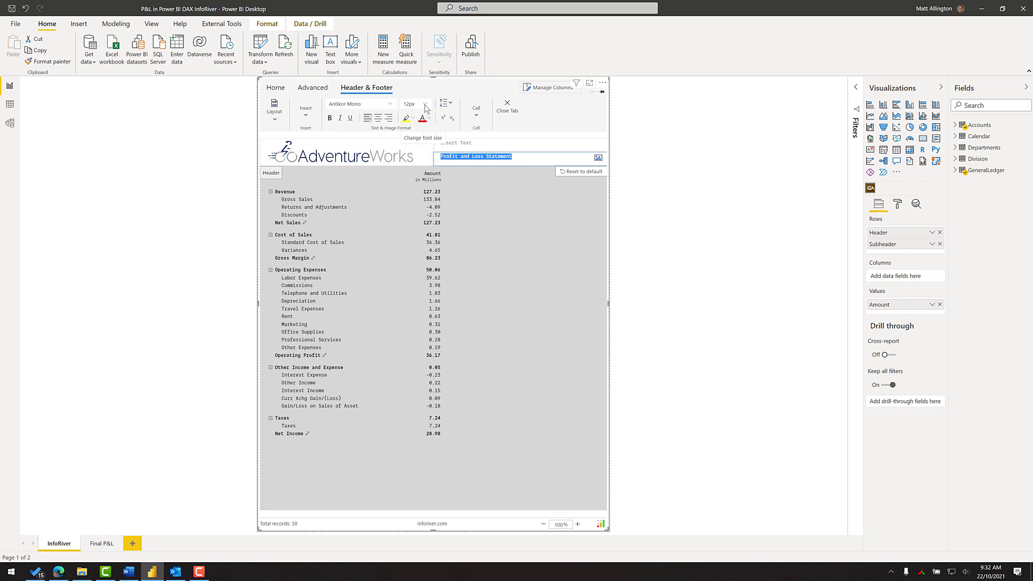
{"action": "left_click", "coordinate": [425, 104]}
{"action": "left_click", "coordinate": [412, 151]}
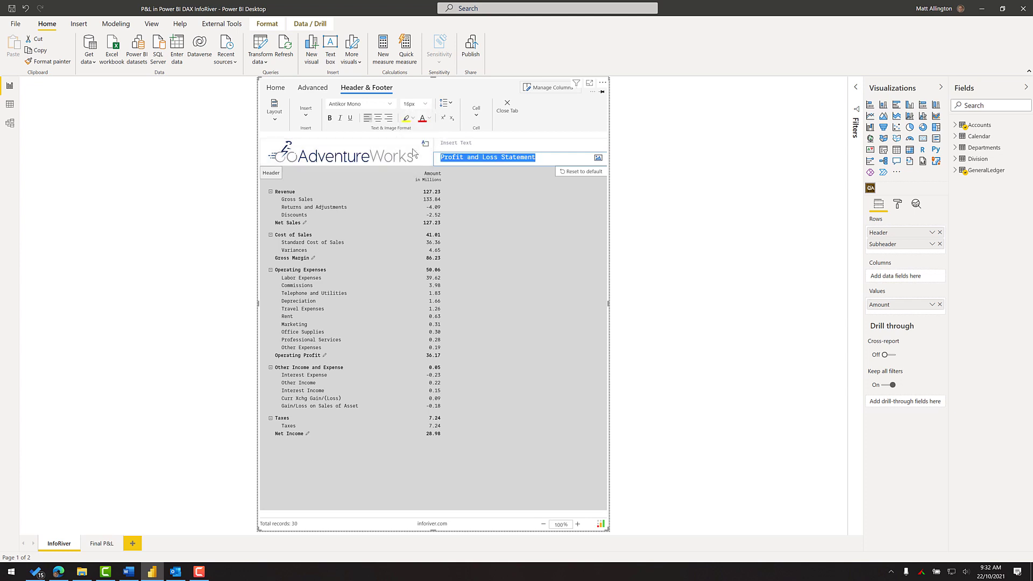
Set the header text "Profit and Loss Statement" to 18px and bold, and leave header editing.
{"action": "left_click", "coordinate": [425, 105]}
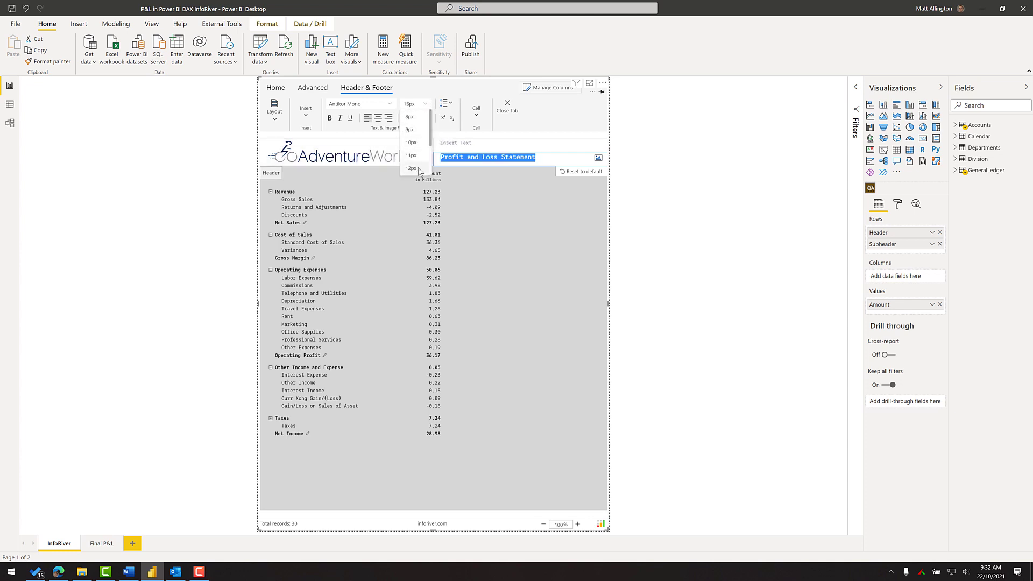
{"action": "scroll", "coordinate": [418, 167], "scroll_direction": "down", "scroll_amount": 3}
{"action": "left_click", "coordinate": [419, 161]}
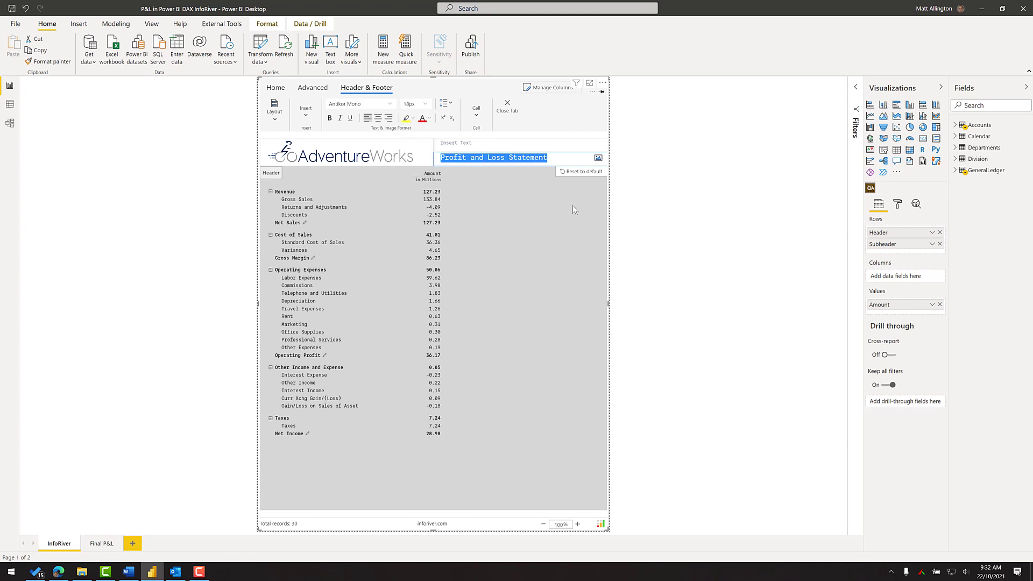
{"action": "left_click", "coordinate": [653, 208]}
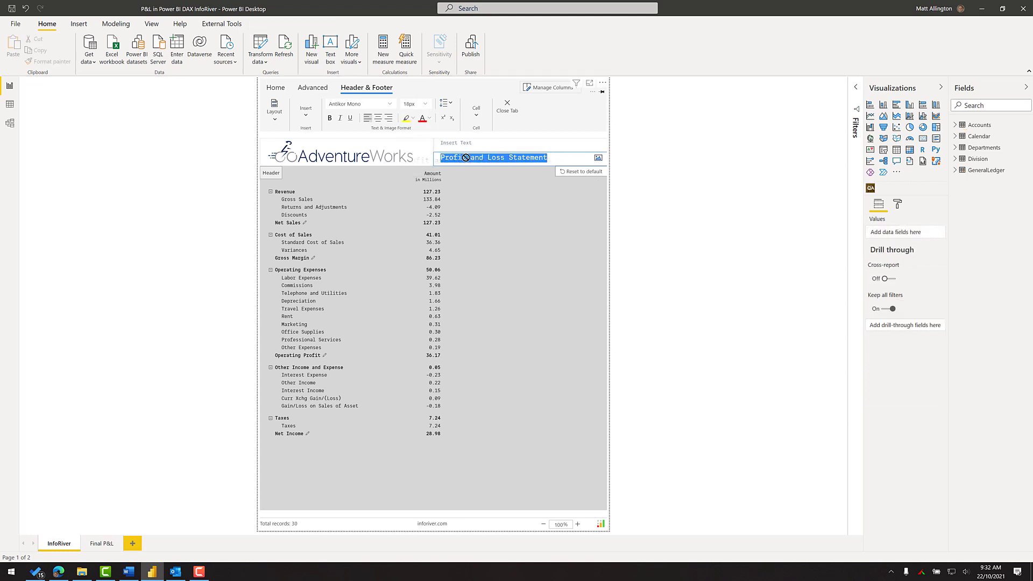
{"action": "left_click", "coordinate": [330, 118]}
{"action": "left_click", "coordinate": [503, 238]}
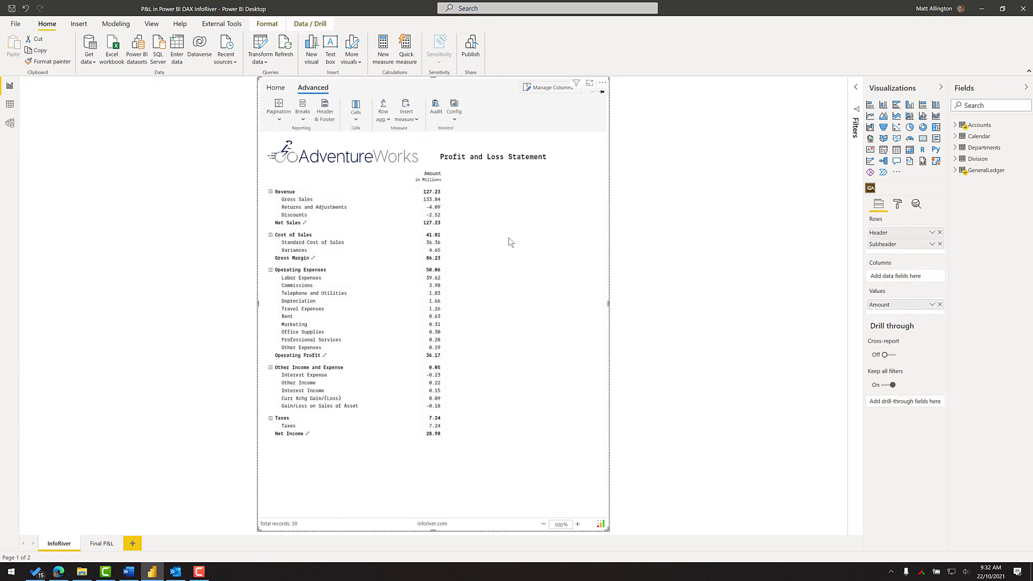
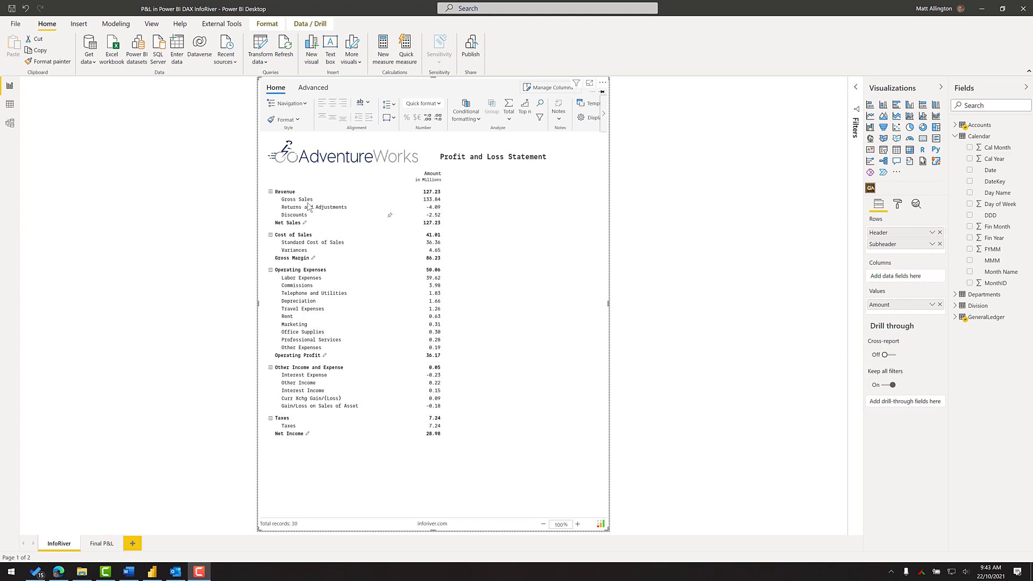
Set the row hierarchy icon style to None in the hierarchy display settings to remove the expand/collapse icons.
{"action": "left_click", "coordinate": [271, 193]}
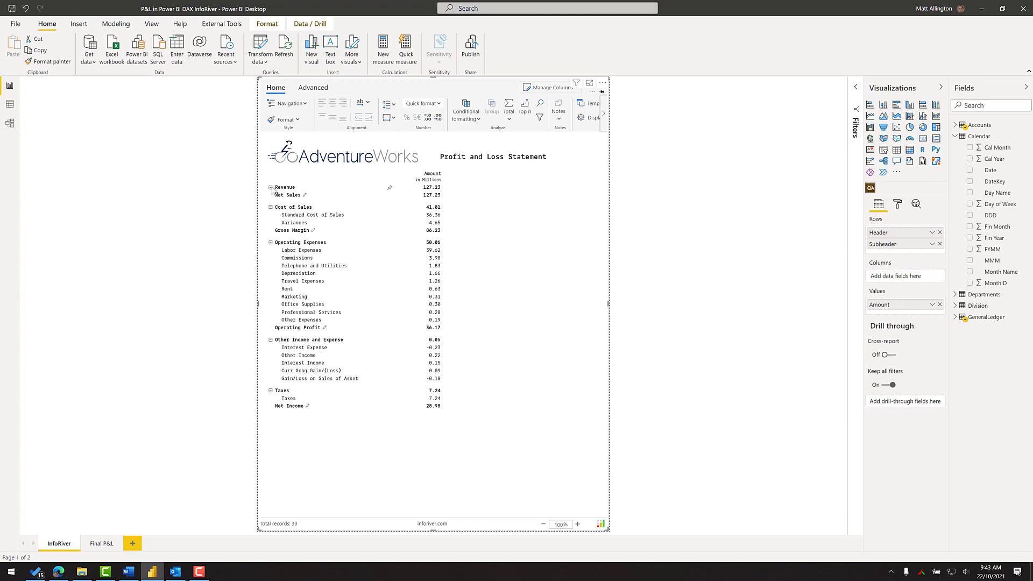
{"action": "left_click", "coordinate": [271, 193]}
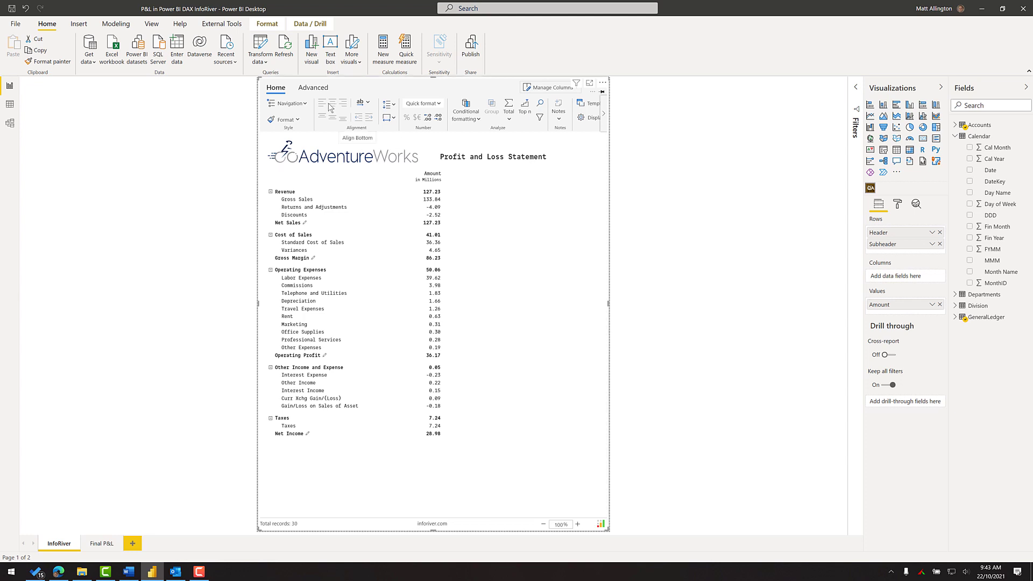
{"action": "left_click", "coordinate": [586, 119]}
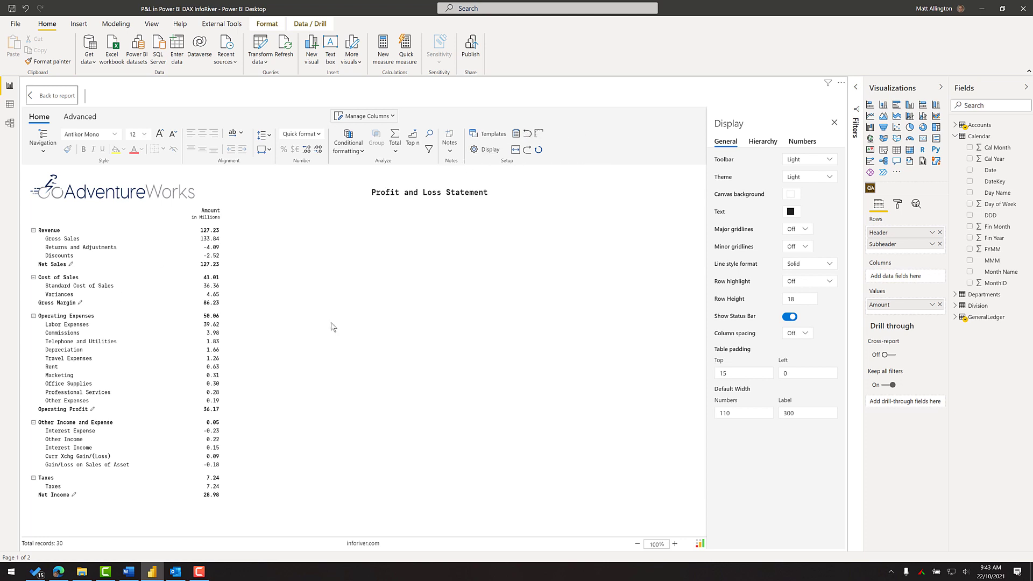
{"action": "left_click", "coordinate": [761, 144]}
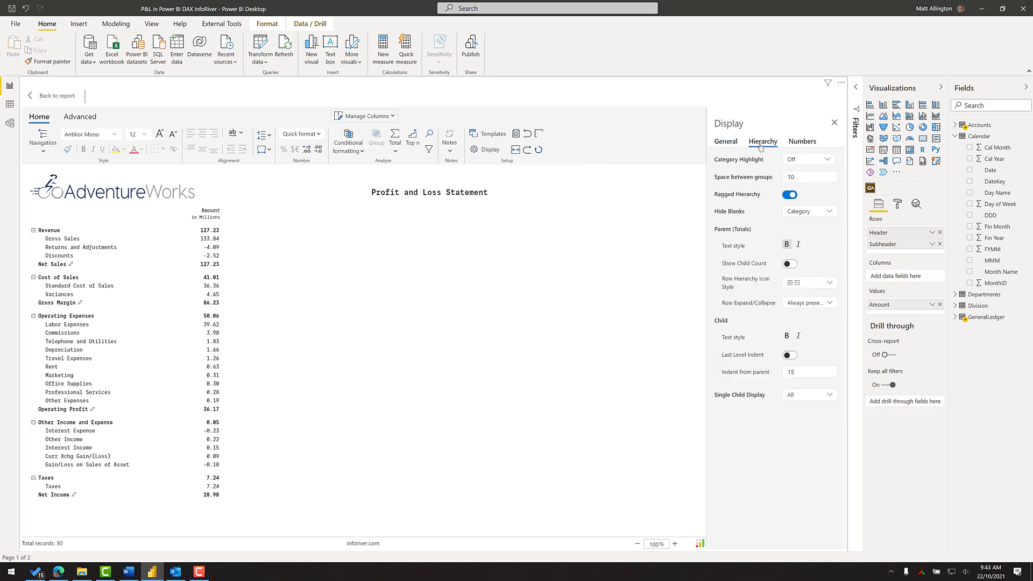
{"action": "left_click", "coordinate": [824, 285]}
{"action": "left_click", "coordinate": [800, 342]}
{"action": "left_click", "coordinate": [812, 289]}
{"action": "left_click", "coordinate": [802, 357]}
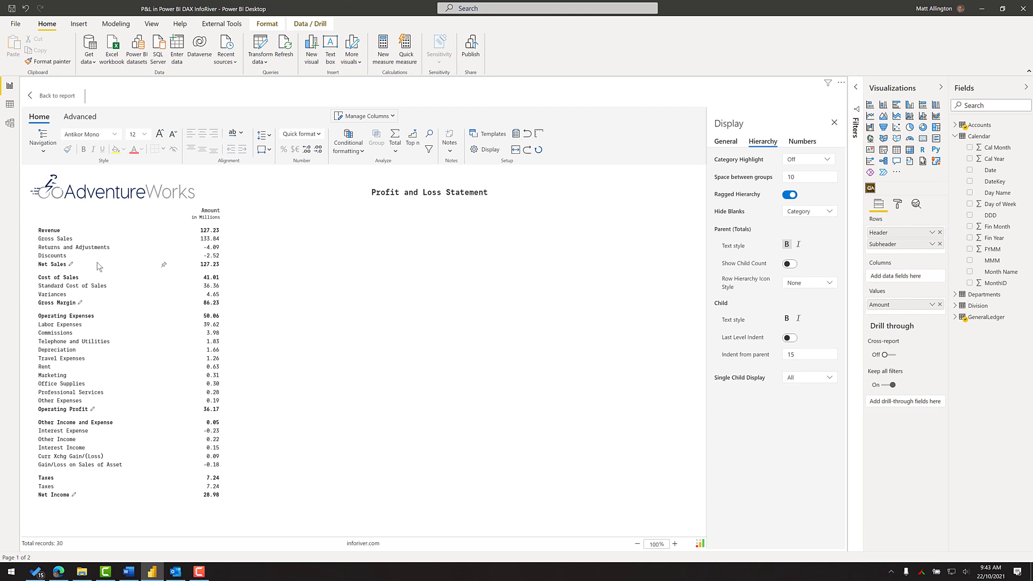
Turn on the last level indent for child rows, return to the report and close the display settings.
{"action": "left_click", "coordinate": [792, 339]}
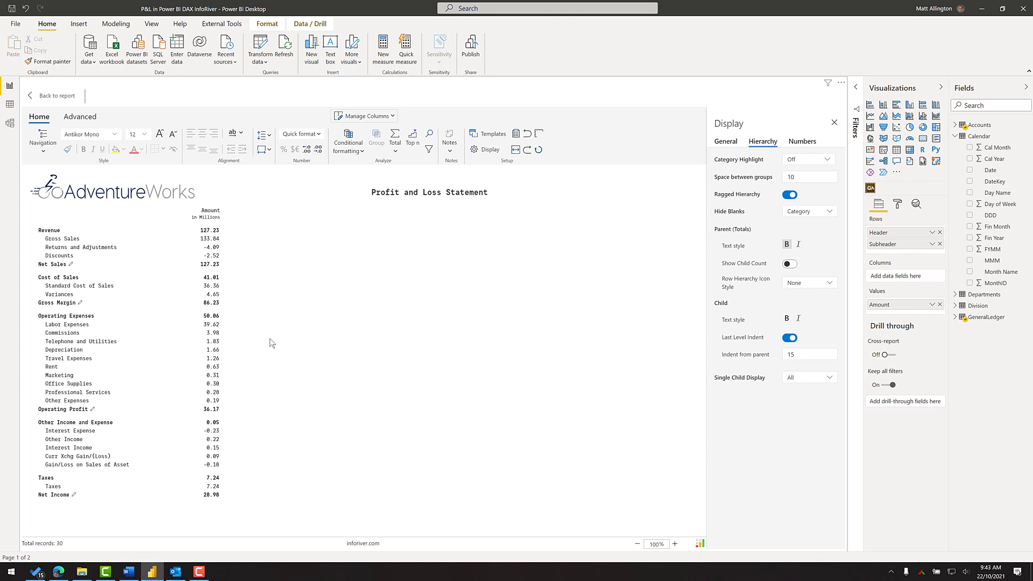
{"action": "left_click", "coordinate": [42, 99]}
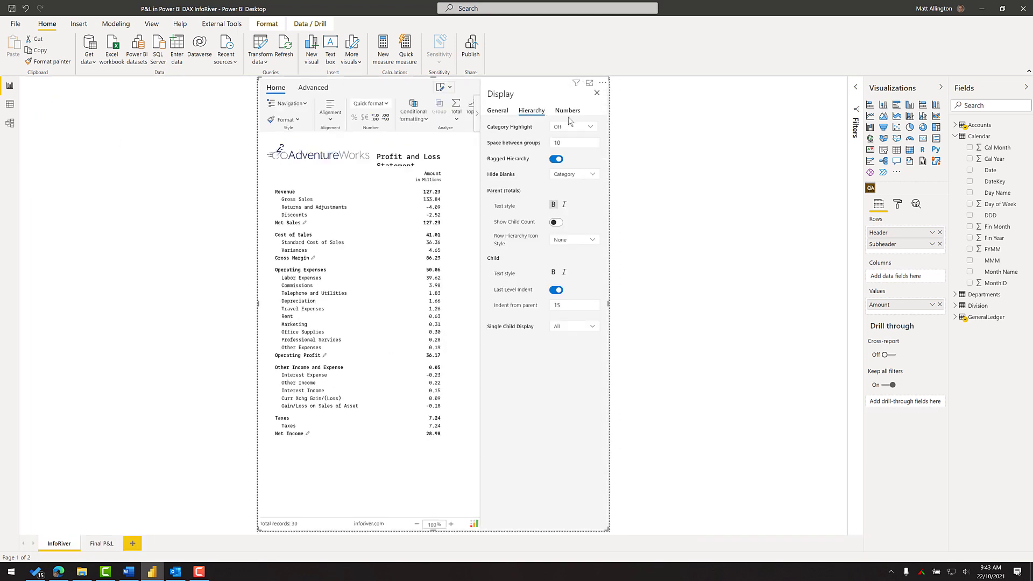
{"action": "left_click", "coordinate": [597, 95]}
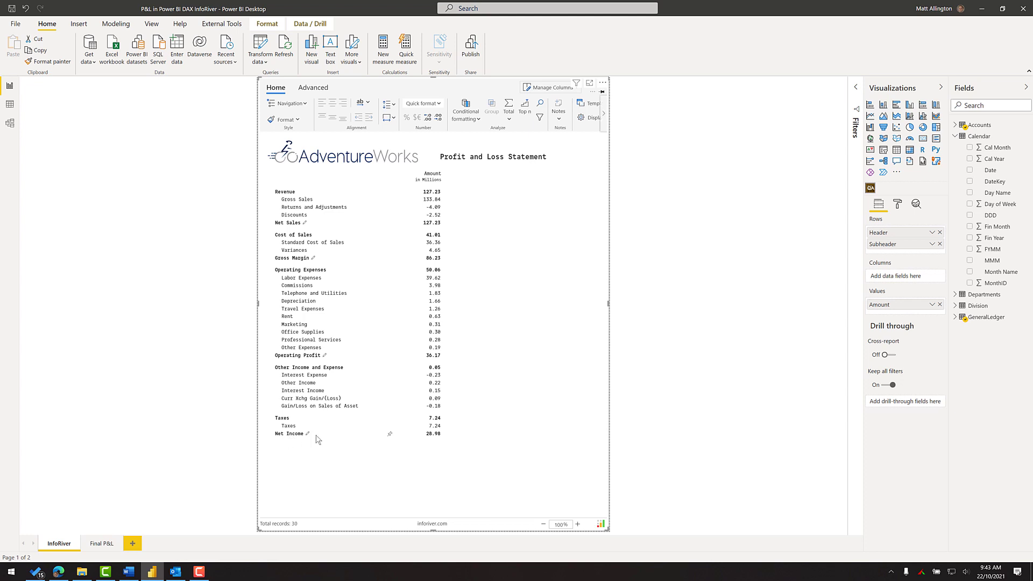
Add a bottom border to the Net Income row.
{"action": "left_click", "coordinate": [335, 437]}
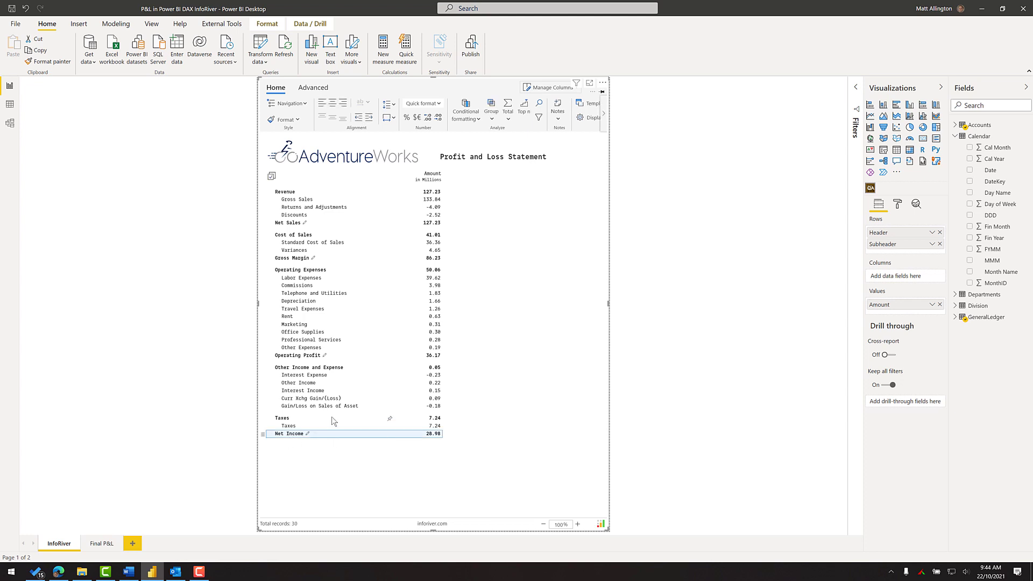
{"action": "left_click", "coordinate": [299, 120]}
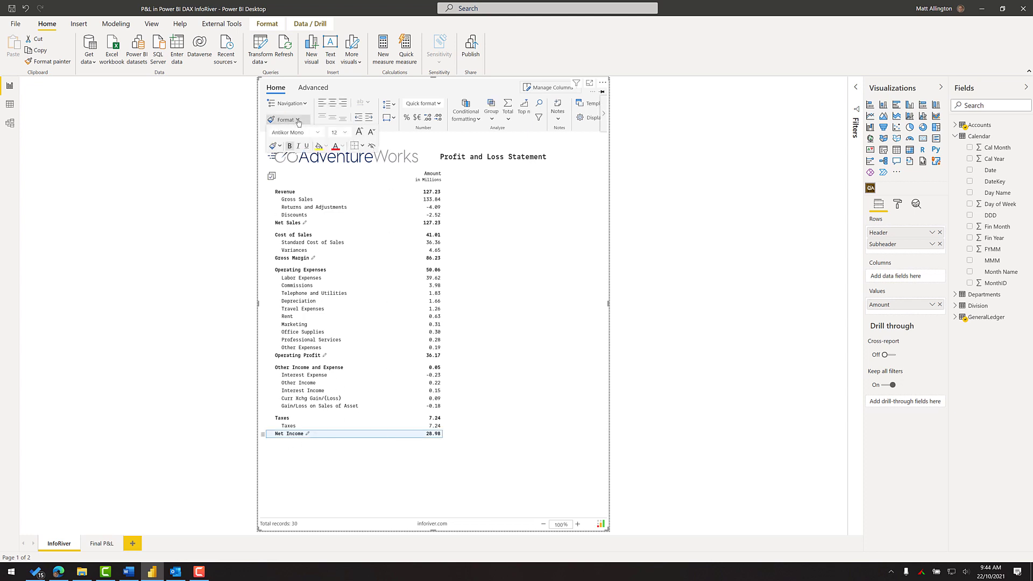
{"action": "left_click", "coordinate": [363, 146]}
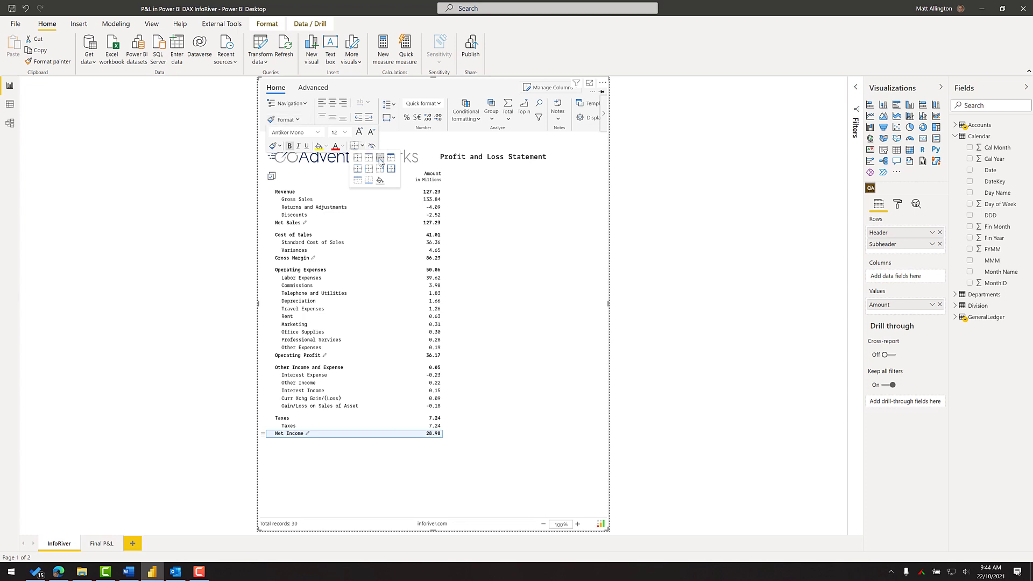
{"action": "left_click", "coordinate": [379, 158]}
{"action": "left_click", "coordinate": [375, 479]}
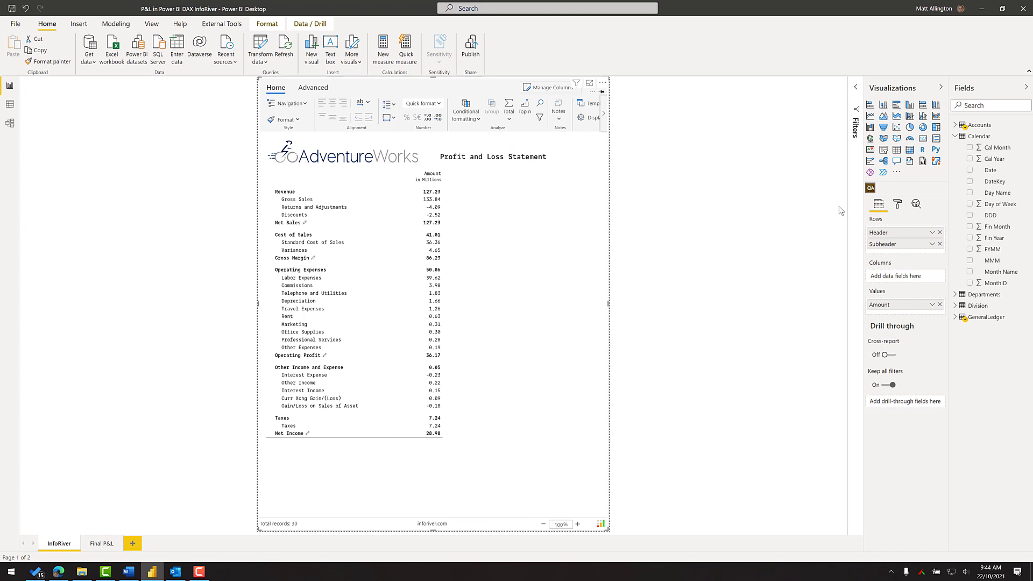
Add Cal Year as a page-level filter with basic filtering limited to 2007, and collapse the filter pane.
{"action": "left_click", "coordinate": [856, 87]}
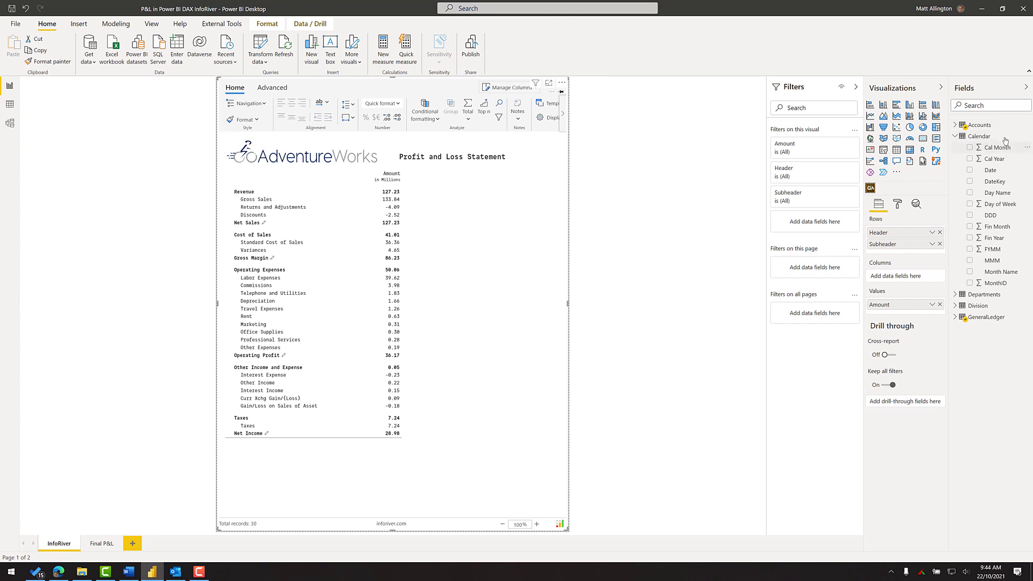
{"action": "left_click_drag", "start_coordinate": [998, 161], "coordinate": [807, 266]}
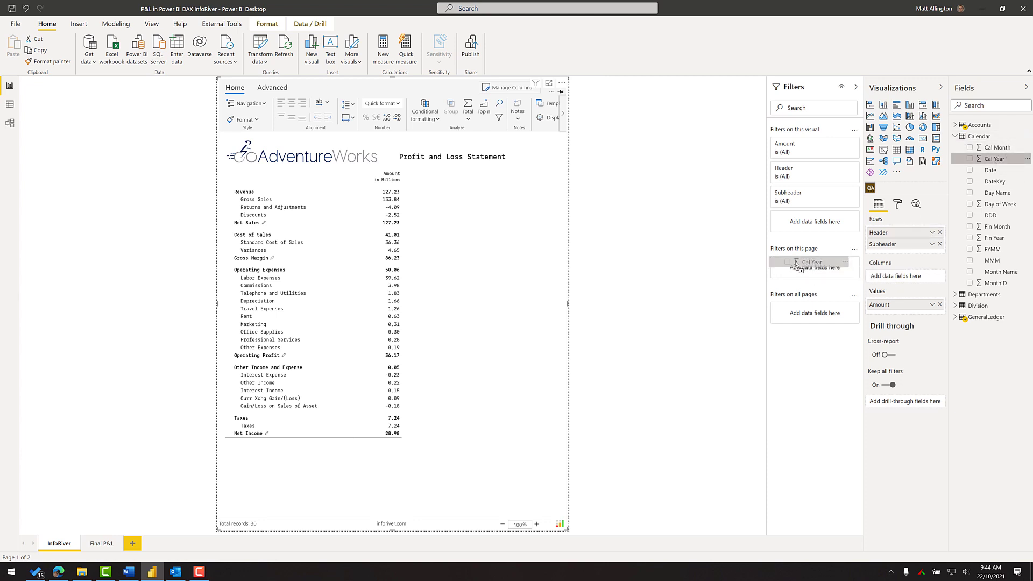
{"action": "left_click", "coordinate": [813, 295]}
{"action": "left_click", "coordinate": [803, 306]}
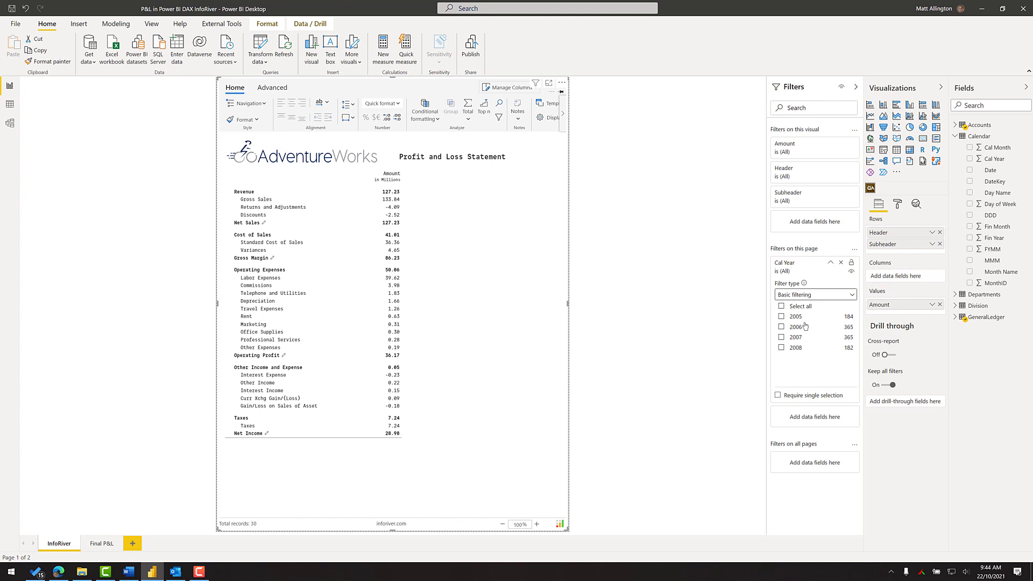
{"action": "left_click", "coordinate": [781, 338]}
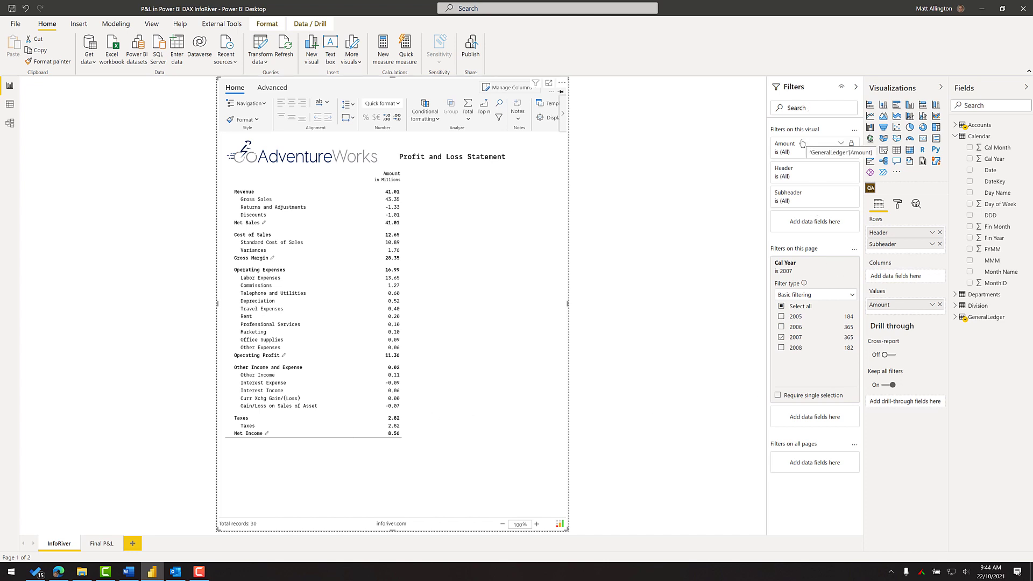
{"action": "left_click", "coordinate": [855, 87]}
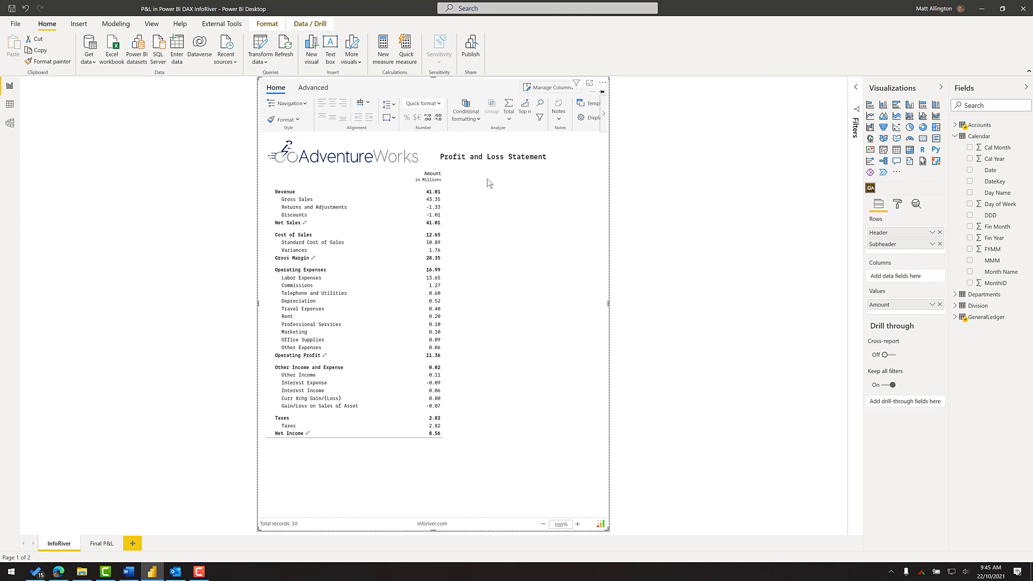
Turn on the notes column and enter "disc were high" as the remark for the Discounts row.
{"action": "left_click", "coordinate": [432, 216]}
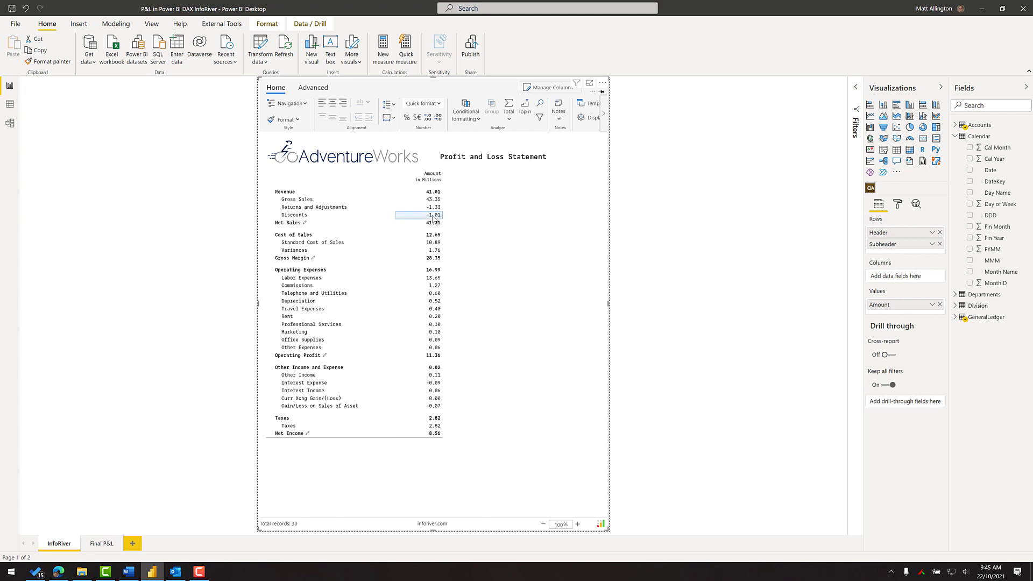
{"action": "left_click", "coordinate": [559, 115]}
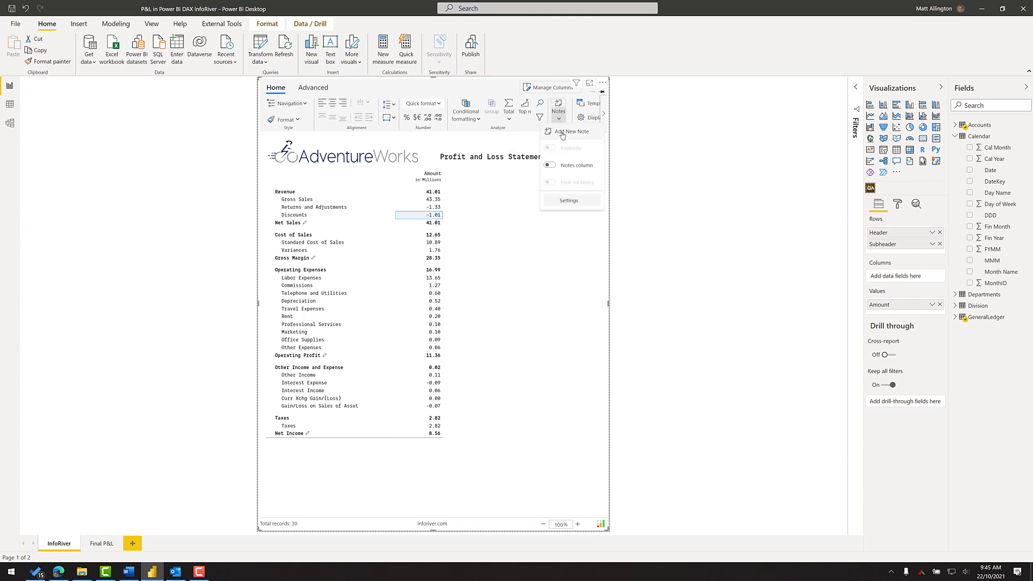
{"action": "left_click", "coordinate": [565, 171]}
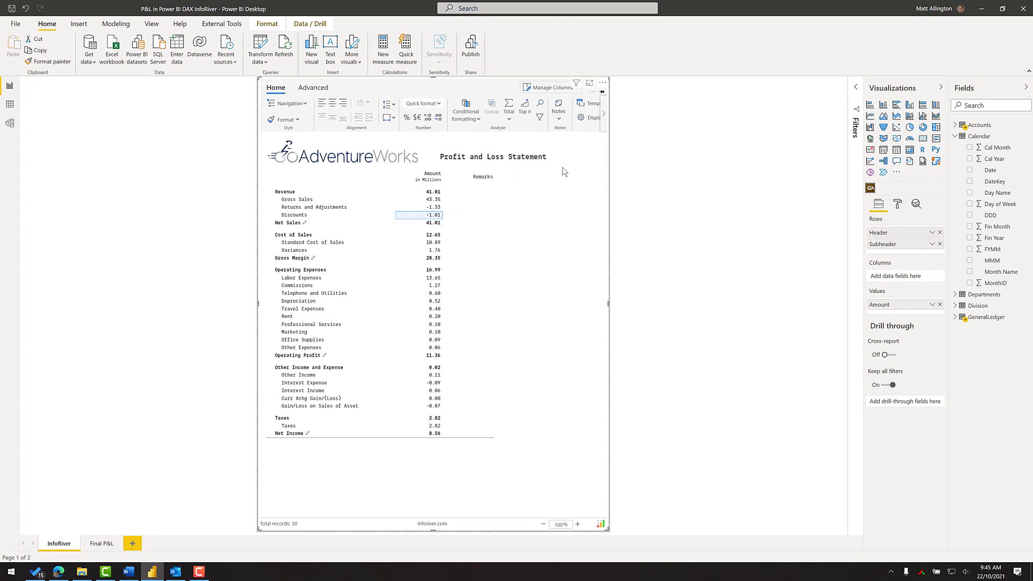
{"action": "left_click", "coordinate": [469, 217]}
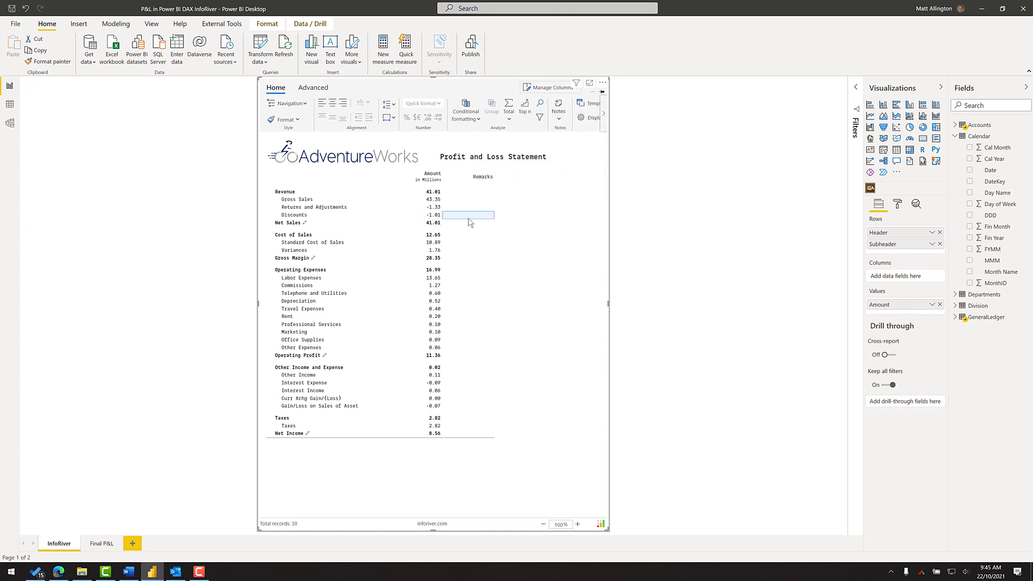
{"action": "type", "text": "disc were high"}
{"action": "key", "text": "Return"}
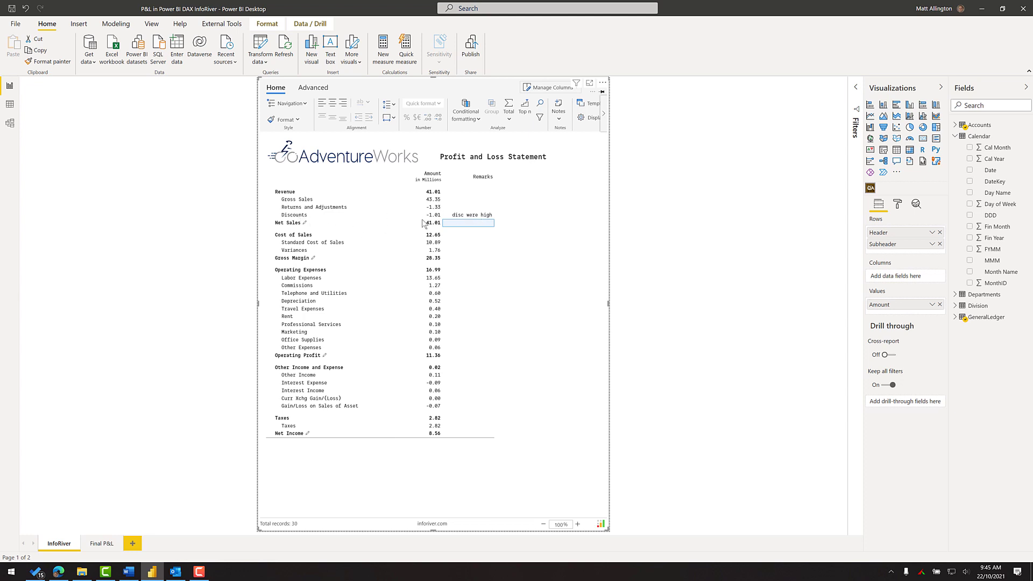
Add a note reading "Discounts were high because...." to the Discounts amount, save it and check its pop-up.
{"action": "left_click", "coordinate": [559, 118]}
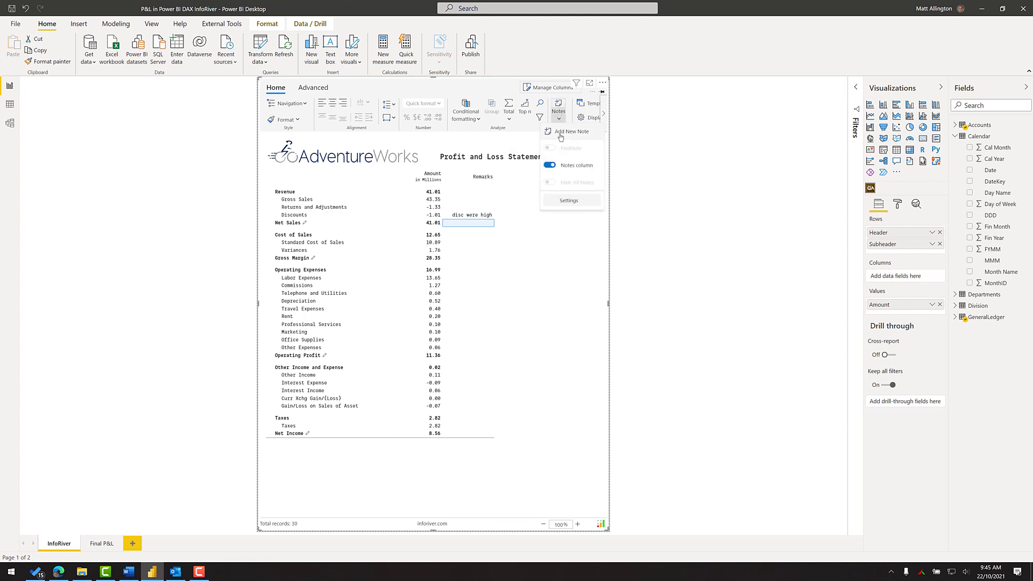
{"action": "left_click", "coordinate": [430, 216]}
{"action": "left_click", "coordinate": [559, 114]}
{"action": "left_click", "coordinate": [548, 152]}
{"action": "left_click", "coordinate": [490, 224]}
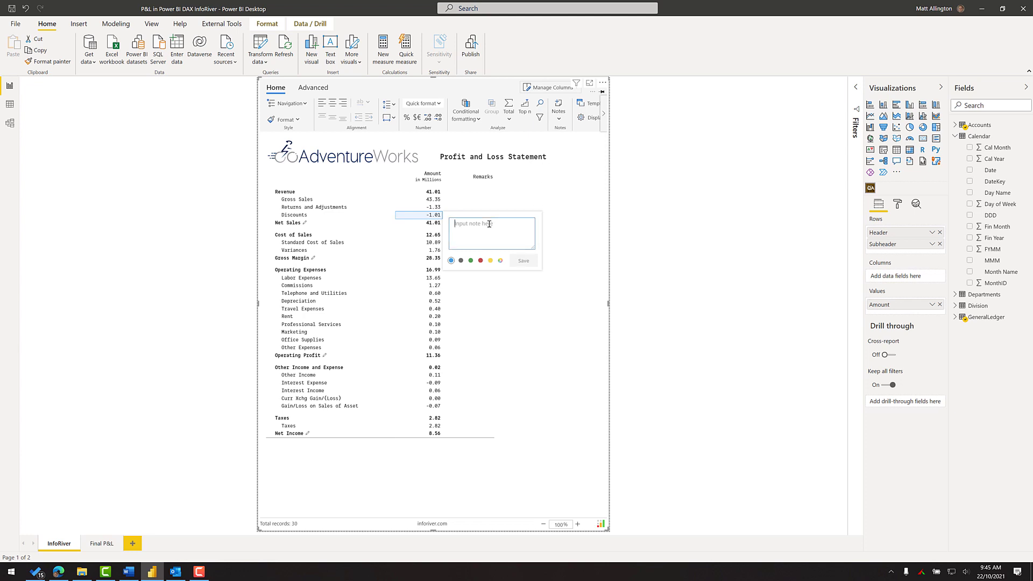
{"action": "type", "text": "Discou"}
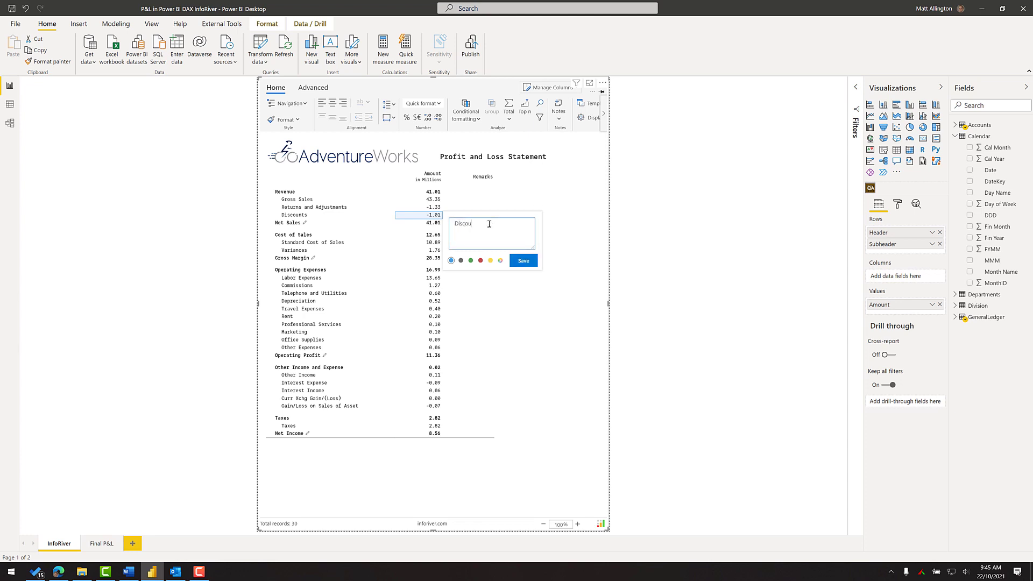
{"action": "type", "text": "nts were high because..."}
{"action": "left_click", "coordinate": [521, 262]}
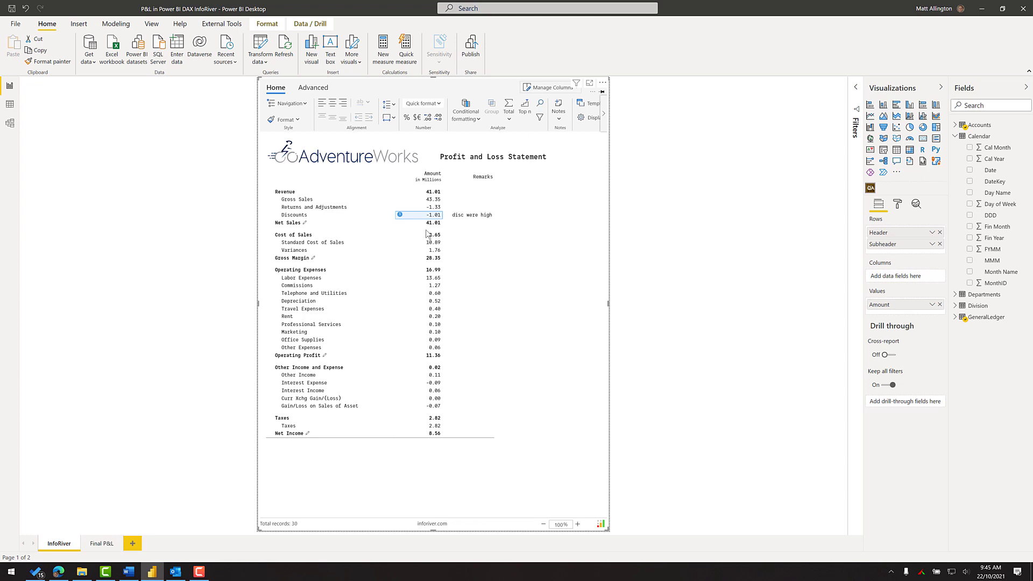
{"action": "mouse_move", "coordinate": [400, 218]}
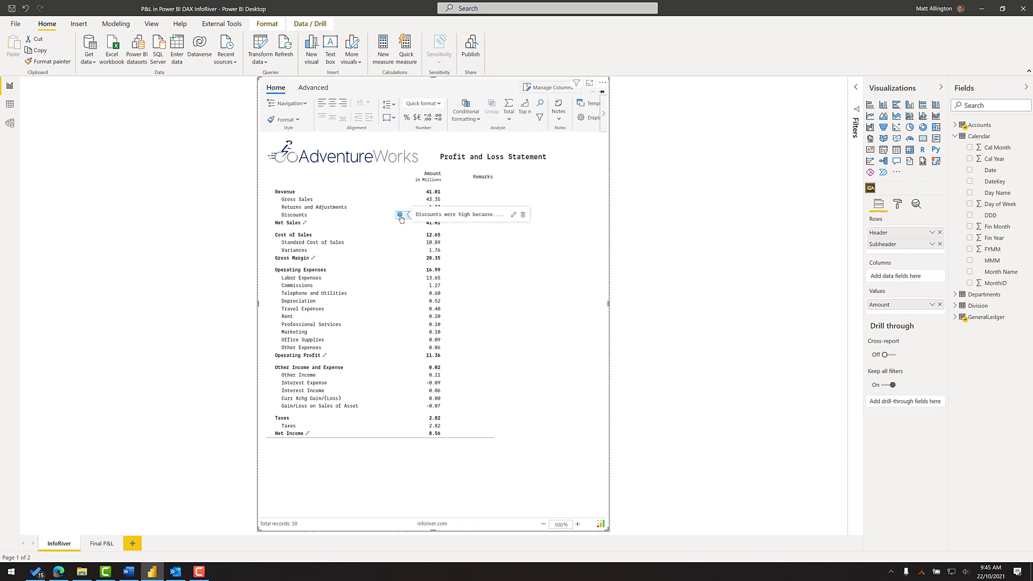
Turn on footnotes for the notes and switch the visual's toolbar to the Minimal layout.
{"action": "left_click", "coordinate": [560, 119]}
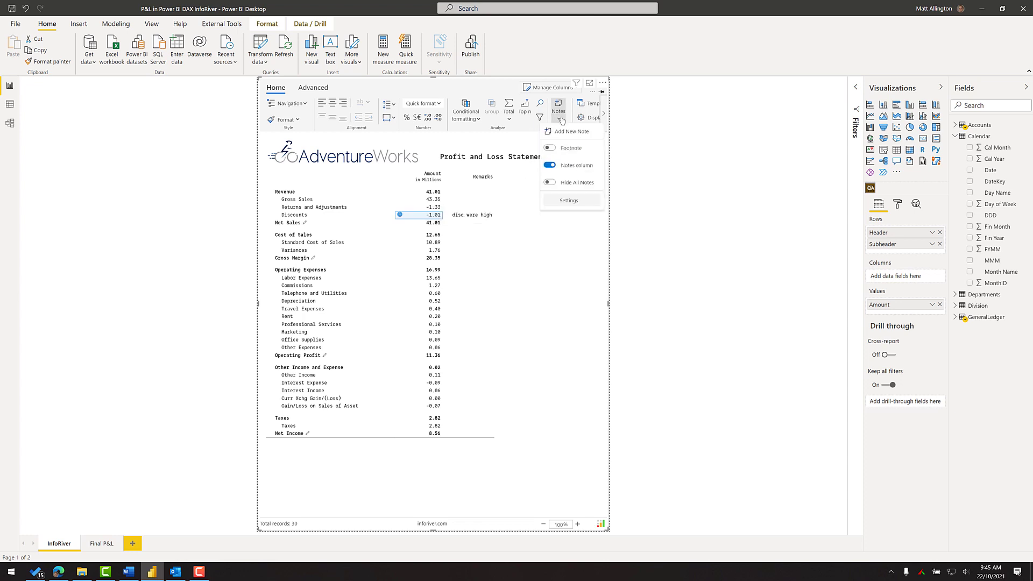
{"action": "left_click", "coordinate": [554, 151]}
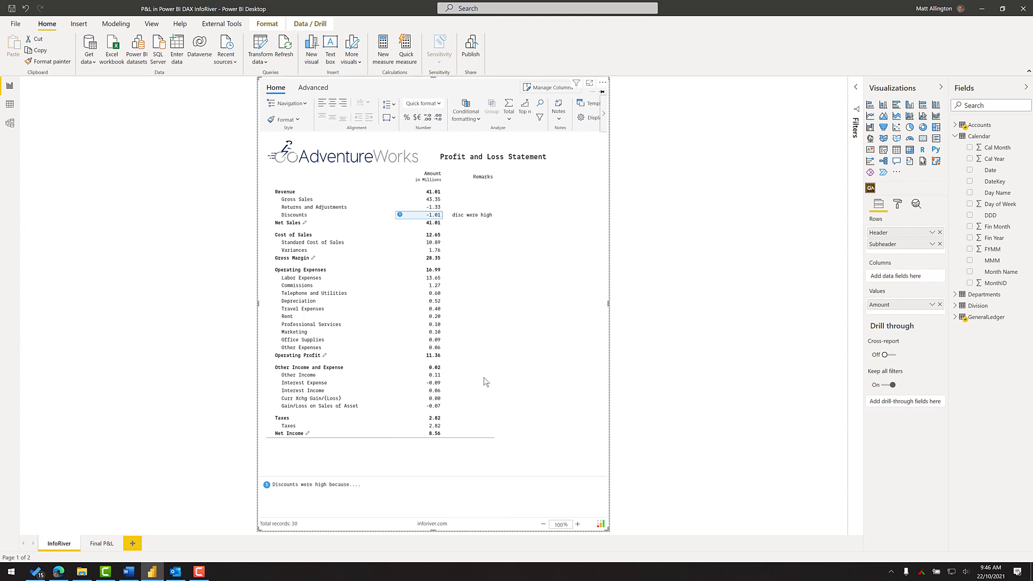
{"action": "left_click", "coordinate": [592, 92]}
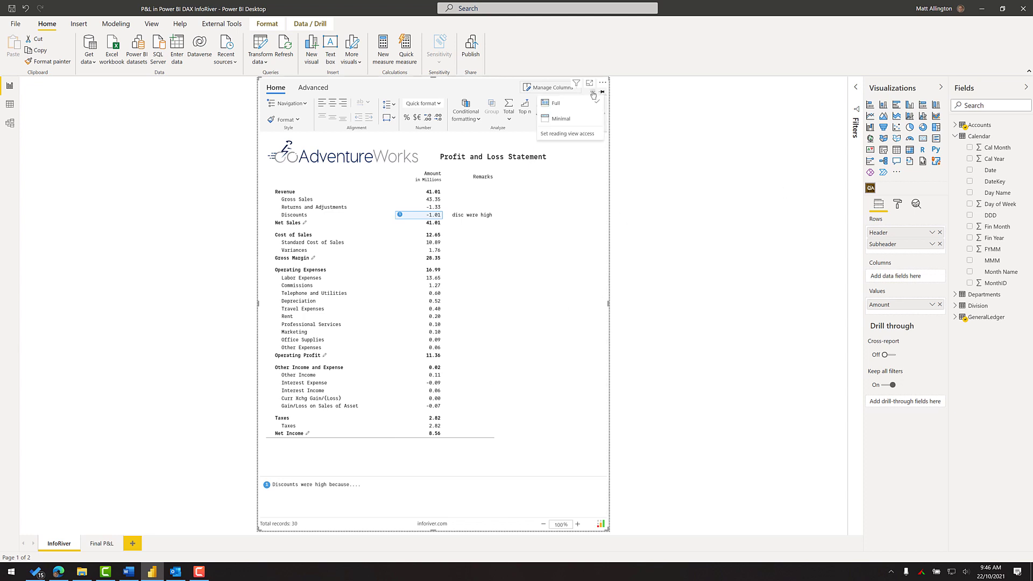
{"action": "left_click", "coordinate": [569, 116]}
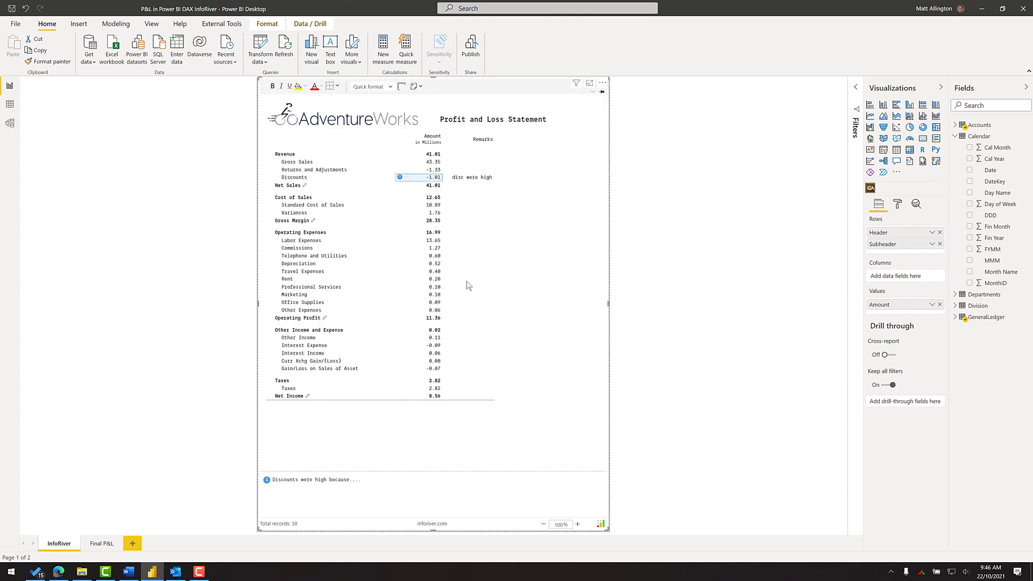
Set the report visual's zoom to 117%.
{"action": "left_click", "coordinate": [578, 525]}
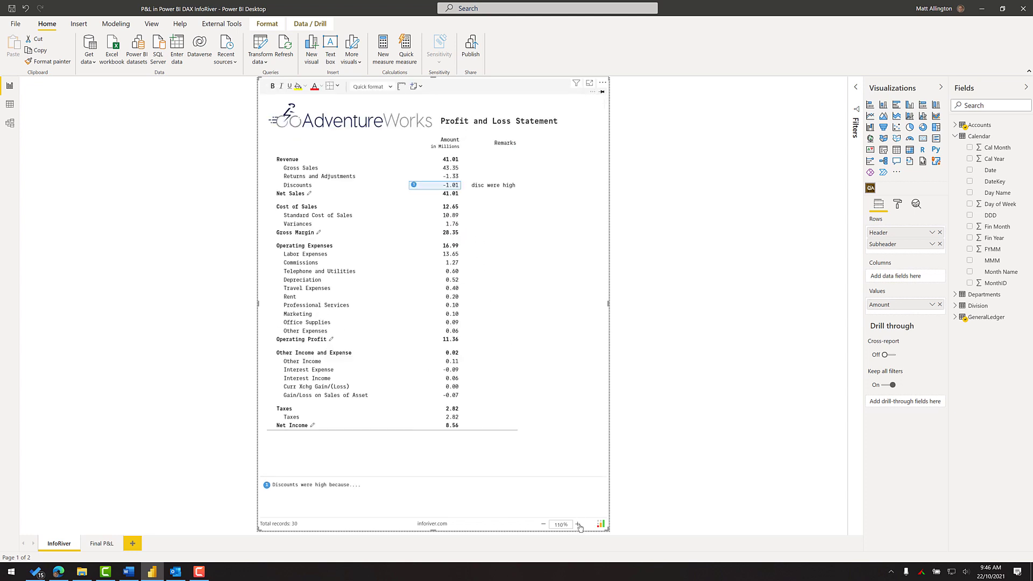
{"action": "left_click", "coordinate": [578, 525]}
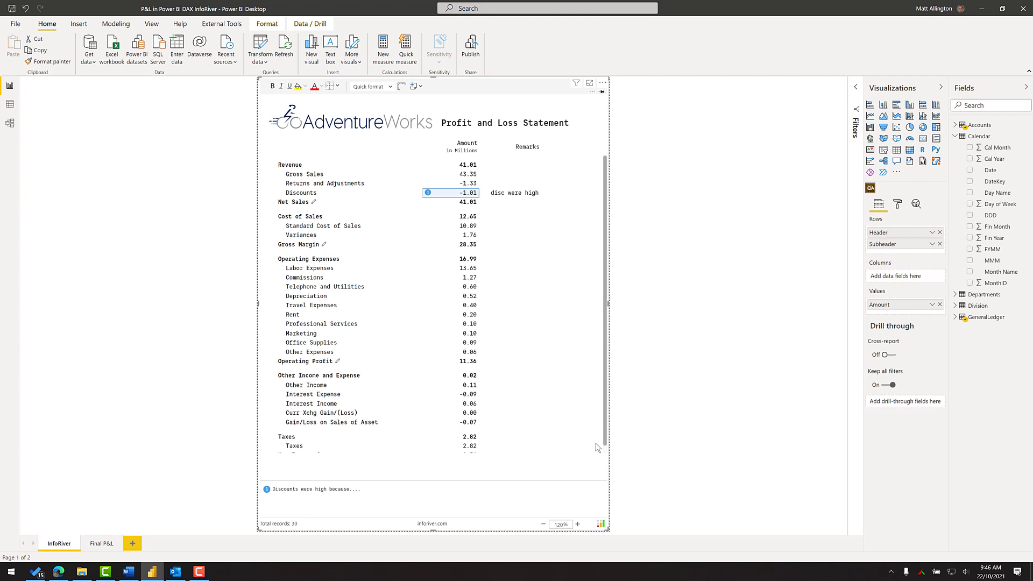
{"action": "double_click", "coordinate": [559, 524]}
{"action": "type", "text": "1"}
{"action": "type", "text": "7"}
{"action": "key", "text": "Return"}
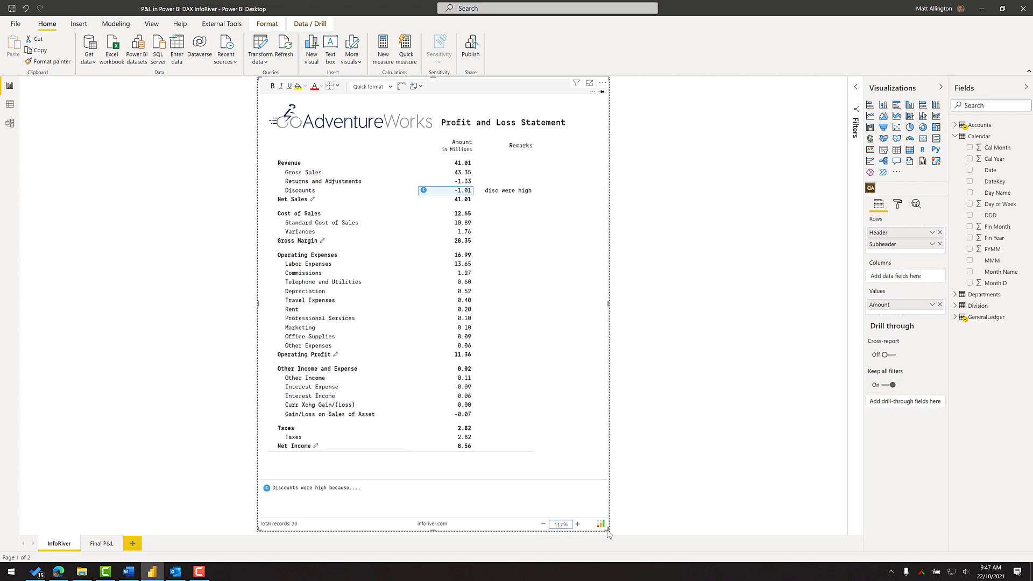